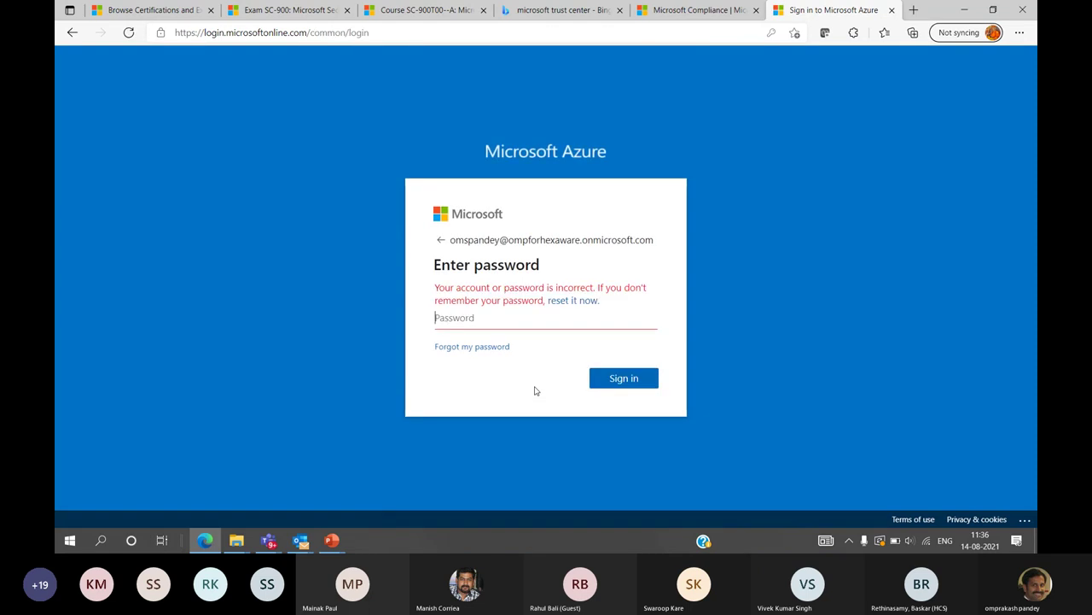
Sign in to Microsoft Azure with the account password, re-entering it after the first attempt fails
{"action": "type", "text": "•••••••••"}
{"action": "key", "text": "Return"}
{"action": "type", "text": "••••••••••••"}
{"action": "key", "text": "Return"}
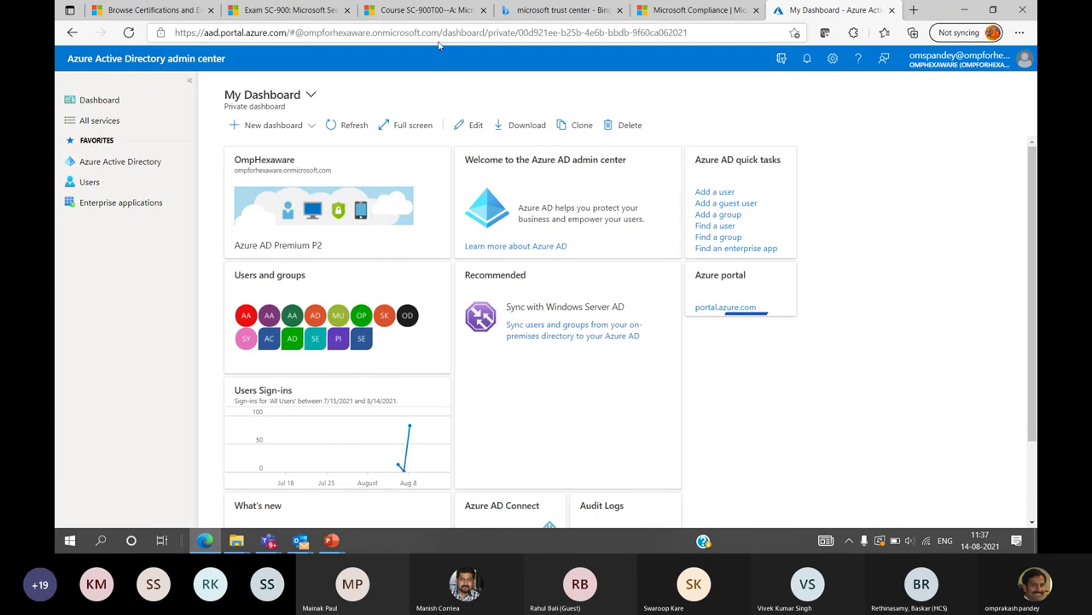
Highlight the aad.portal.azure.com portal address in the browser's address bar
{"action": "left_click", "coordinate": [286, 32]}
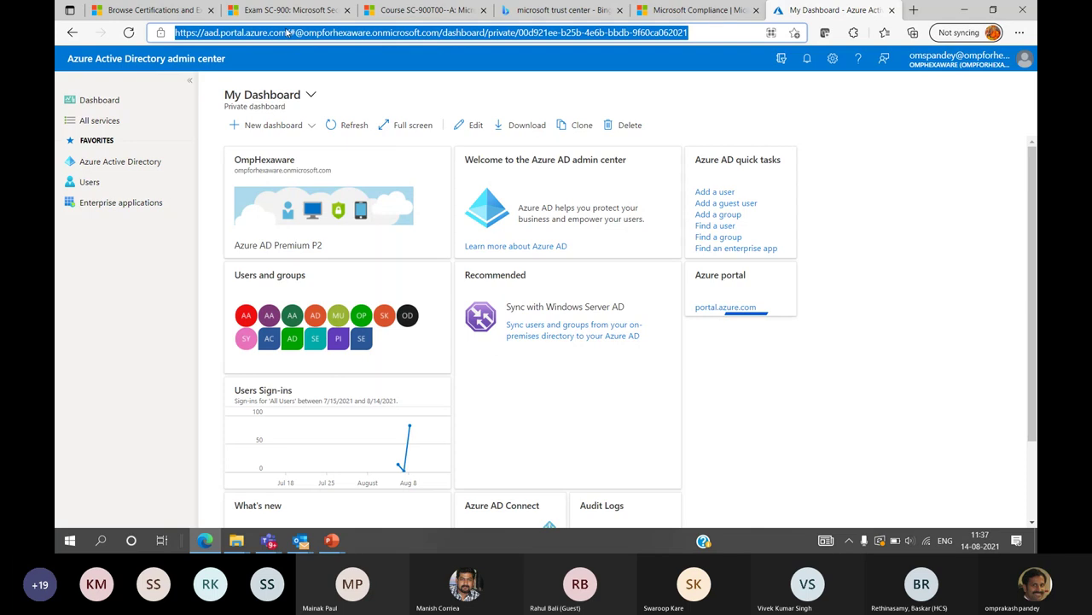
{"action": "left_click", "coordinate": [287, 34]}
{"action": "left_click_drag", "start_coordinate": [287, 33], "coordinate": [175, 33]}
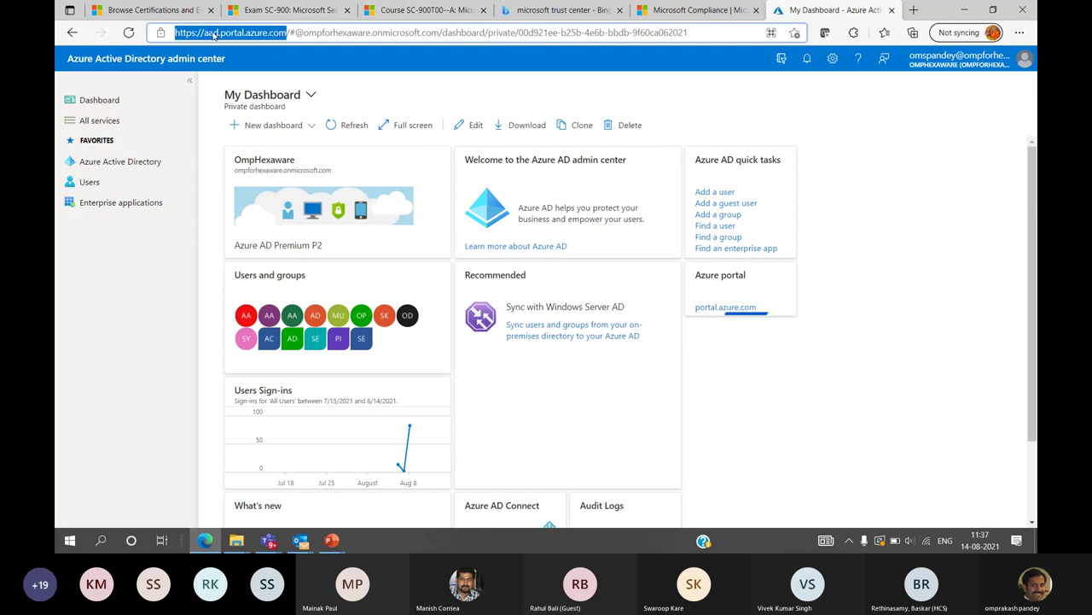
{"action": "left_click", "coordinate": [868, 157]}
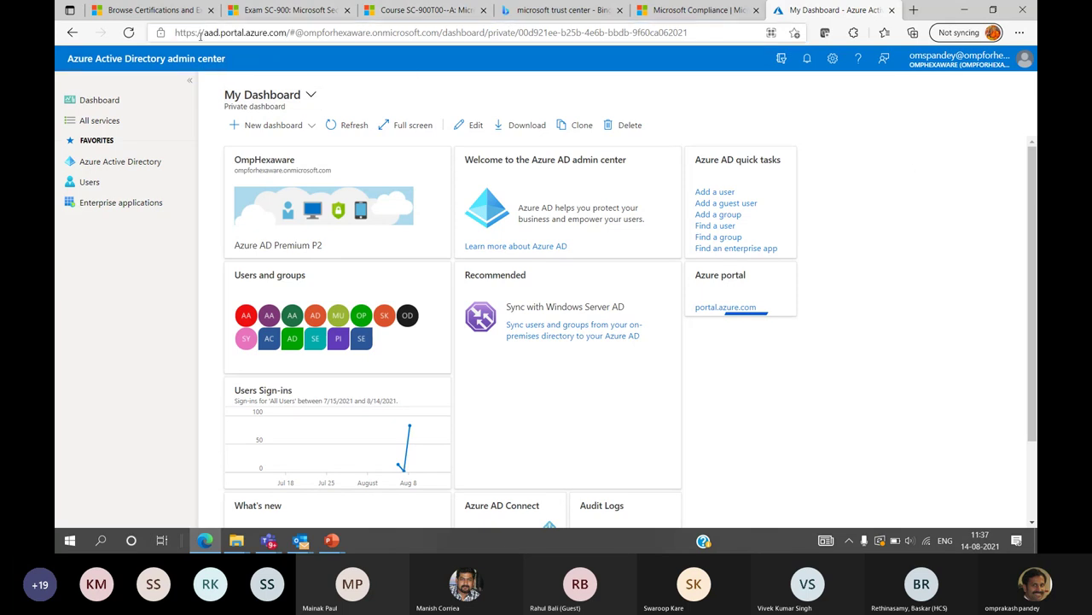
{"action": "left_click_drag", "start_coordinate": [204, 33], "coordinate": [285, 33]}
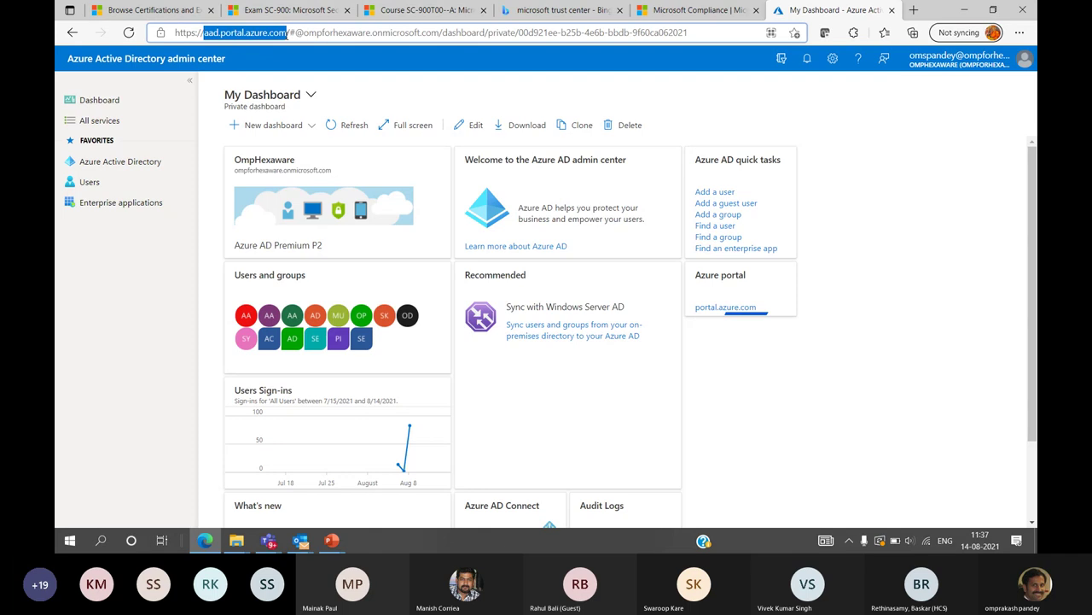
Open the Azure Active Directory overview, then go to its Users list
{"action": "left_click", "coordinate": [119, 163]}
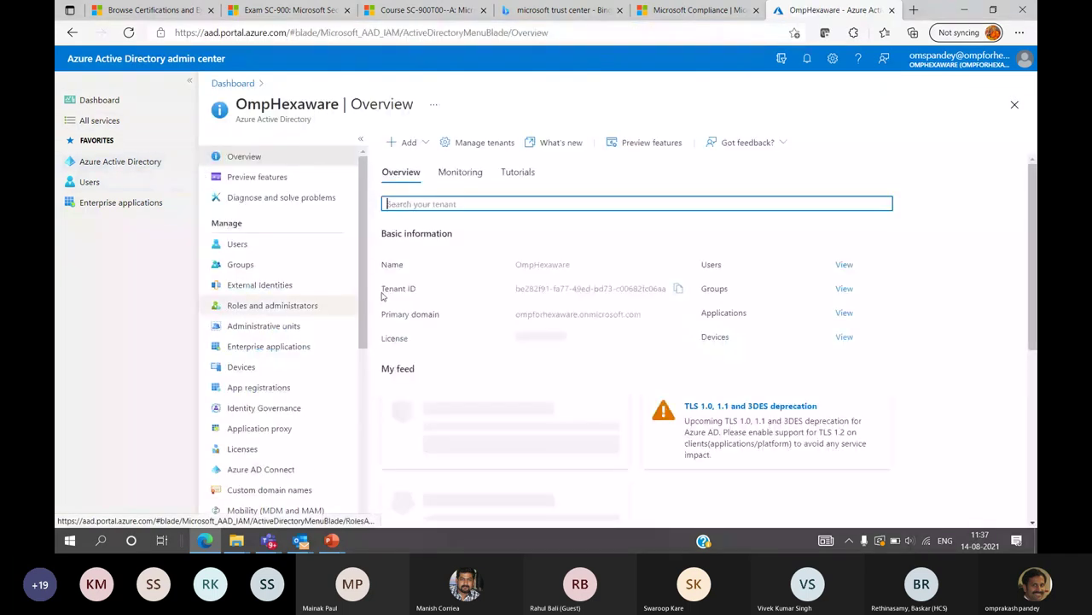
{"action": "scroll", "coordinate": [364, 420], "scroll_direction": "down", "scroll_amount": 4}
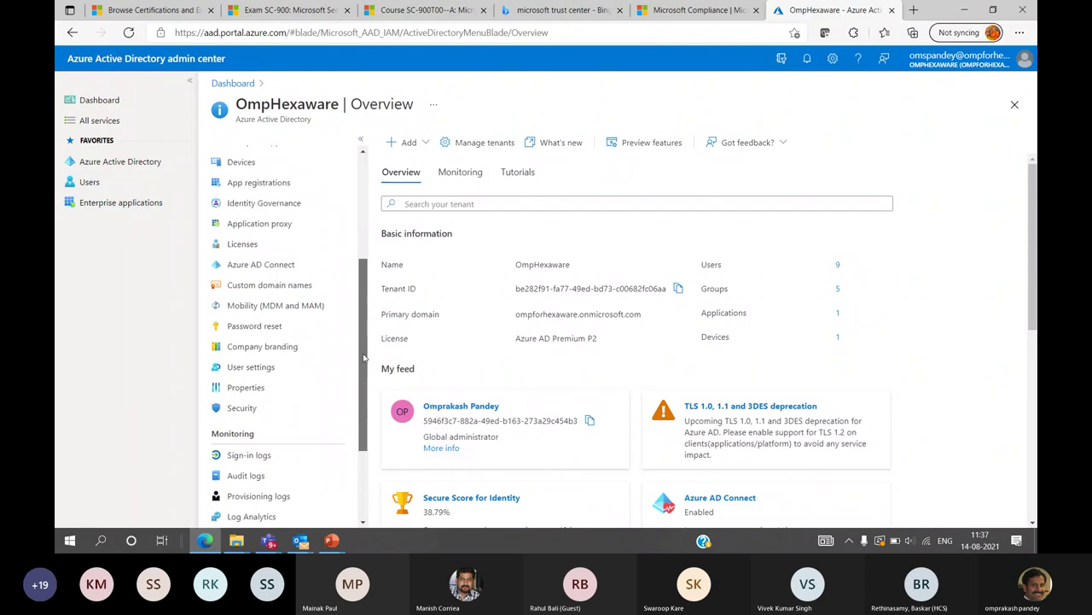
{"action": "scroll", "coordinate": [364, 421], "scroll_direction": "up", "scroll_amount": 5}
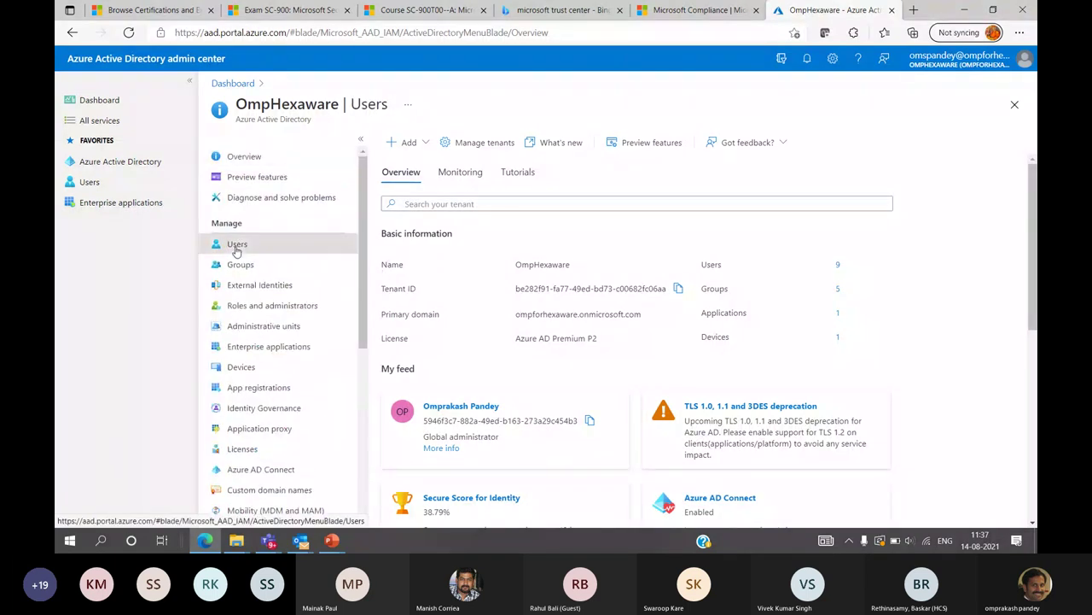
{"action": "left_click", "coordinate": [237, 245]}
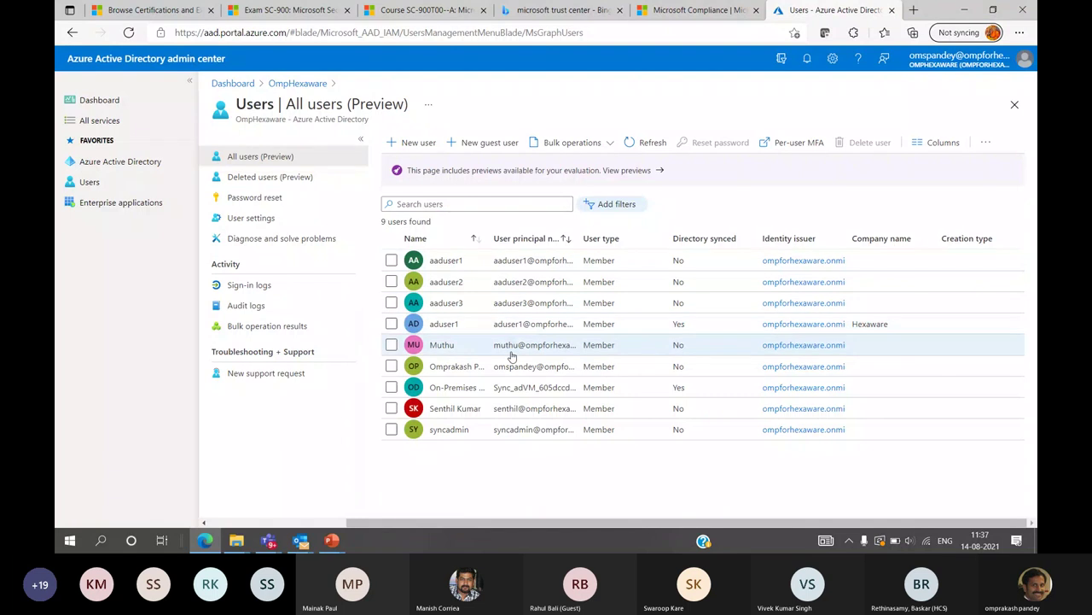
Start a new guest user invitation, entering the guest's display name and e-mail address
{"action": "left_click", "coordinate": [503, 145]}
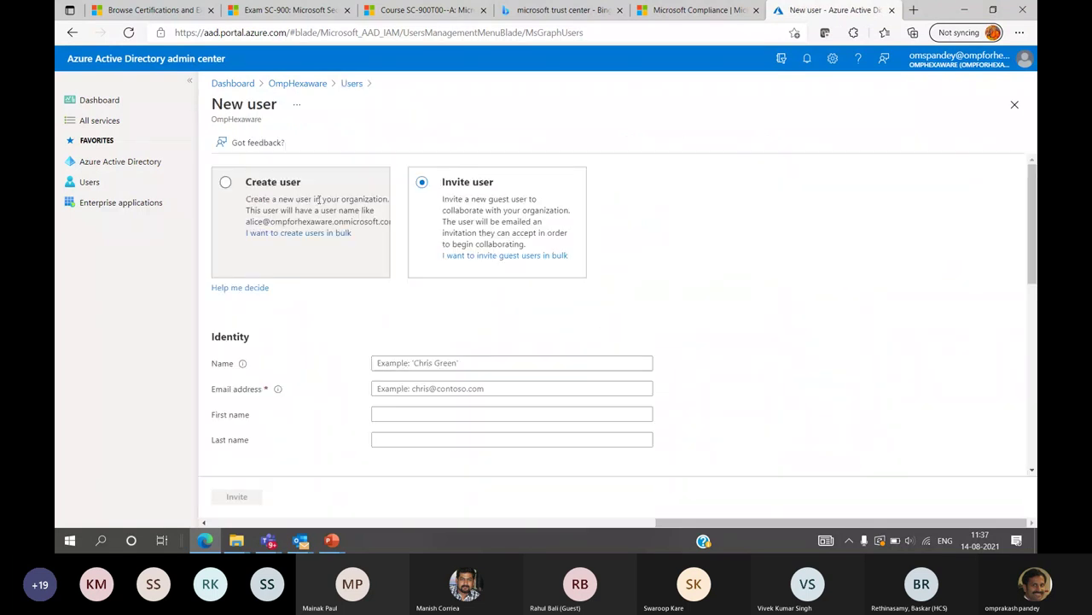
{"action": "left_click", "coordinate": [431, 362]}
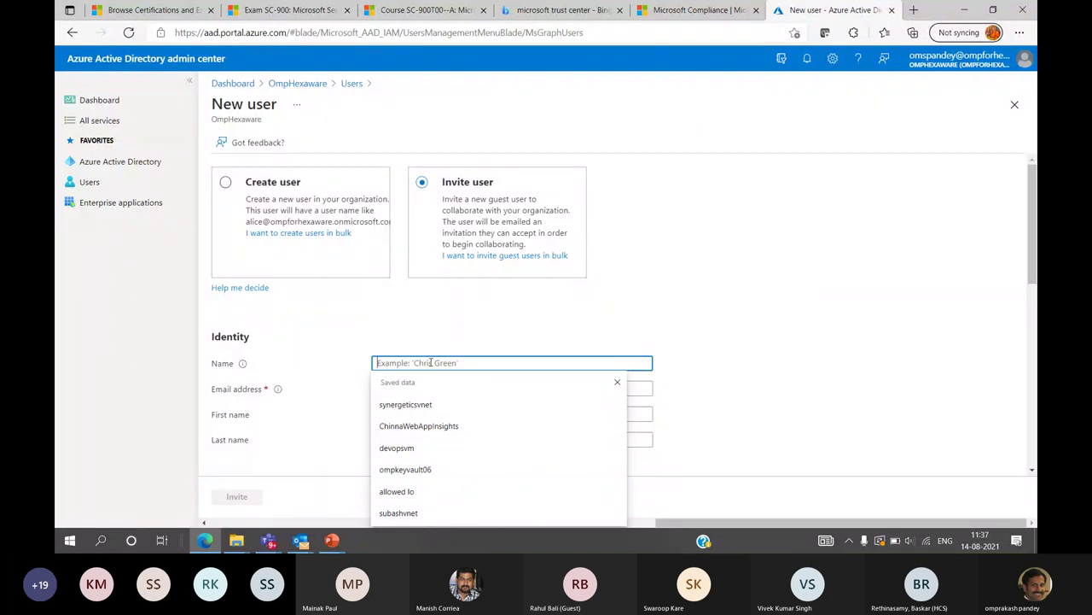
{"action": "type", "text": "Manish"}
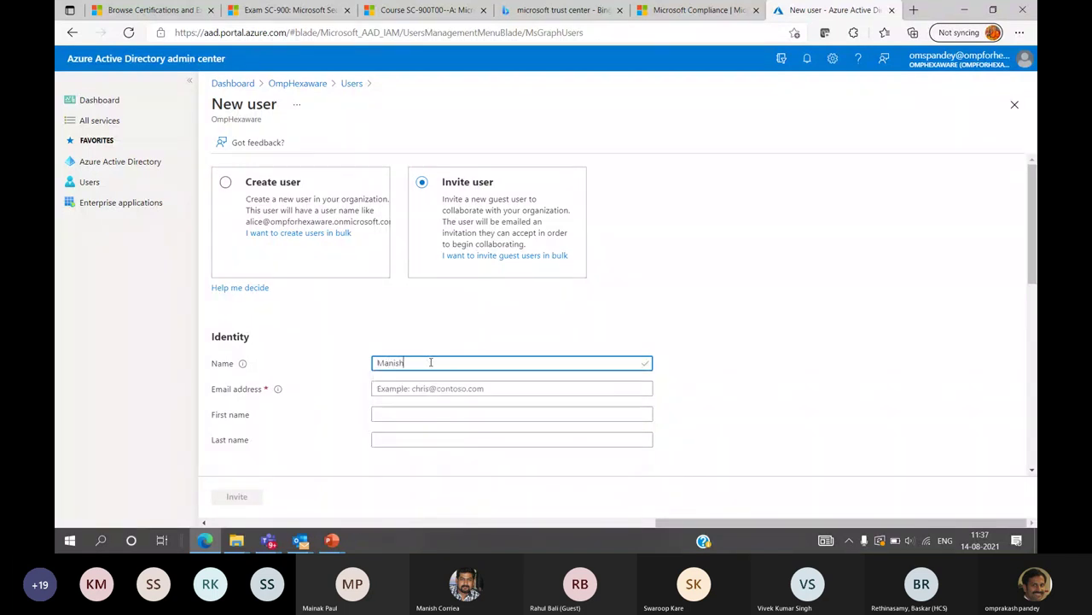
{"action": "key", "text": "Tab"}
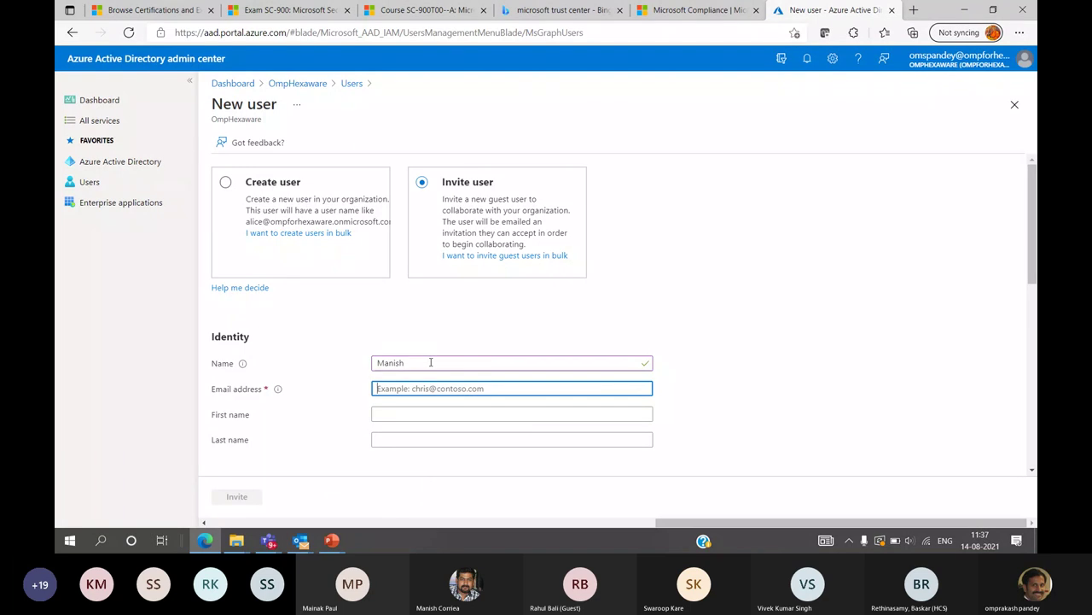
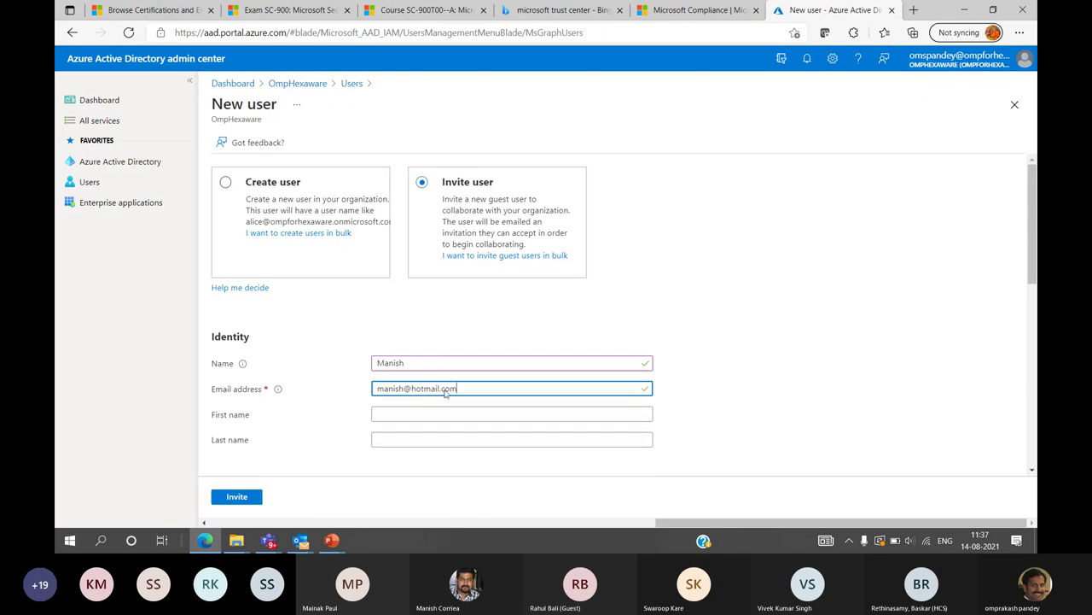
Fill in the guest's first and last name and move to the personal message box
{"action": "left_click", "coordinate": [447, 415]}
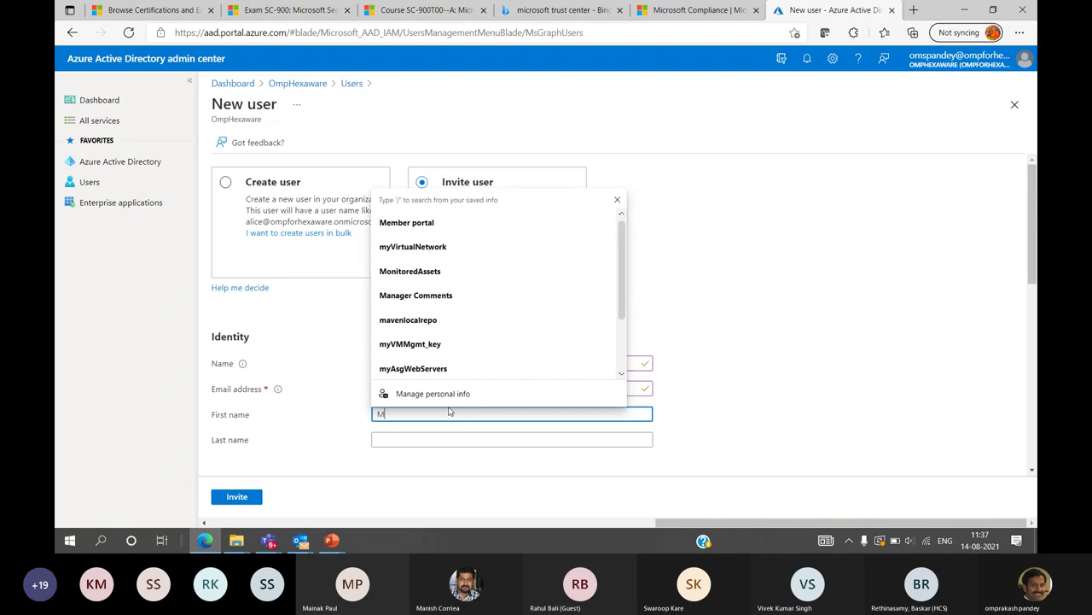
{"action": "key", "text": "Tab"}
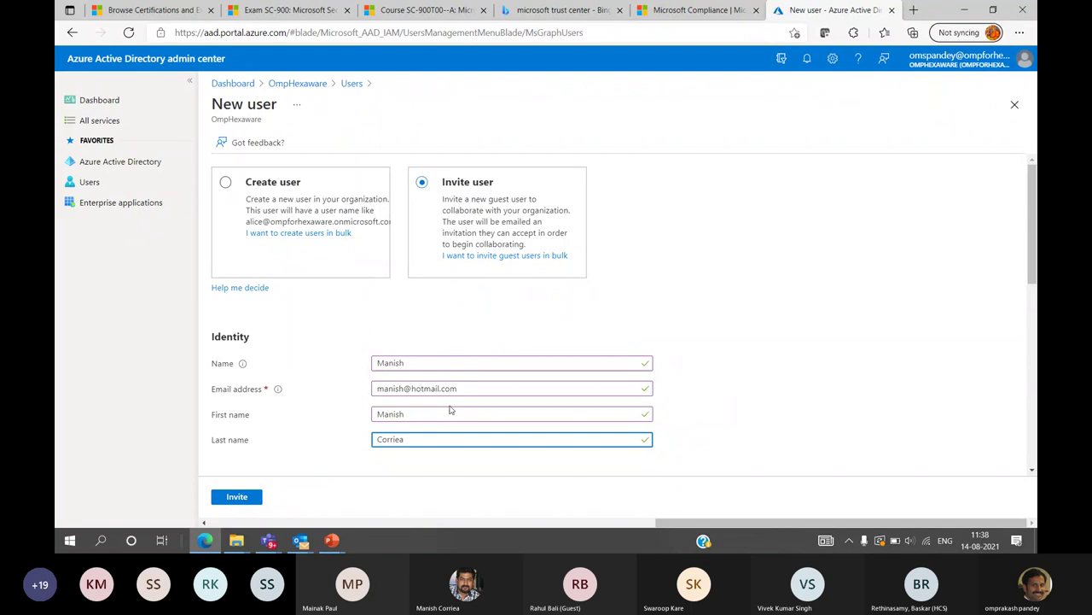
{"action": "scroll", "coordinate": [451, 410], "scroll_direction": "down", "scroll_amount": 5}
{"action": "left_click", "coordinate": [259, 221]}
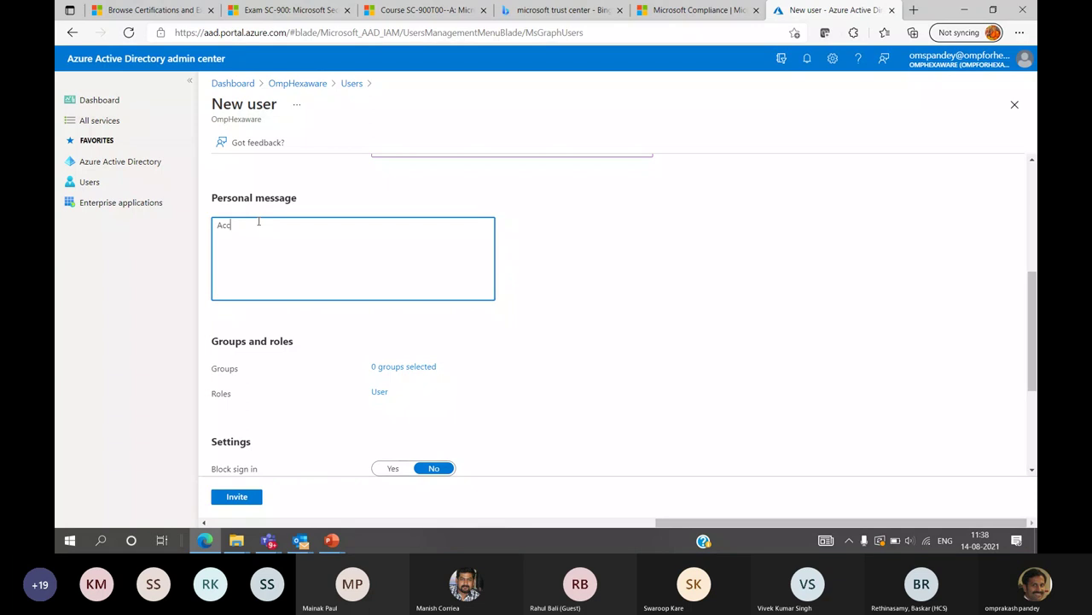
Write the personal message 'Accept invitation for Azure B2B' and bring up the directory roles list
{"action": "type", "text": "Accept invitation for Azur"}
{"action": "scroll", "coordinate": [410, 375], "scroll_direction": "down", "scroll_amount": 2}
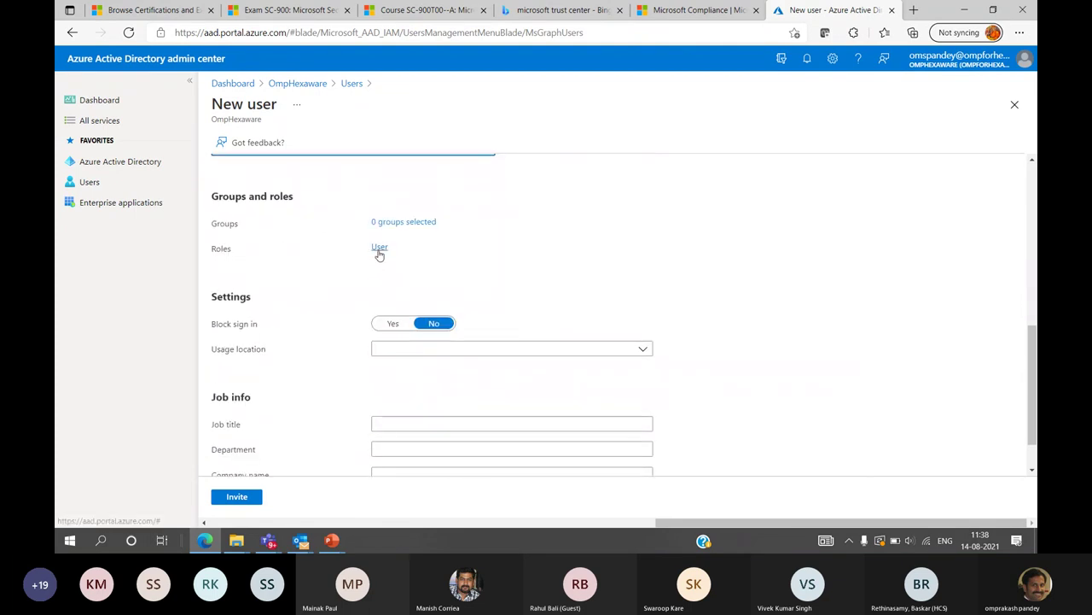
{"action": "left_click", "coordinate": [379, 248]}
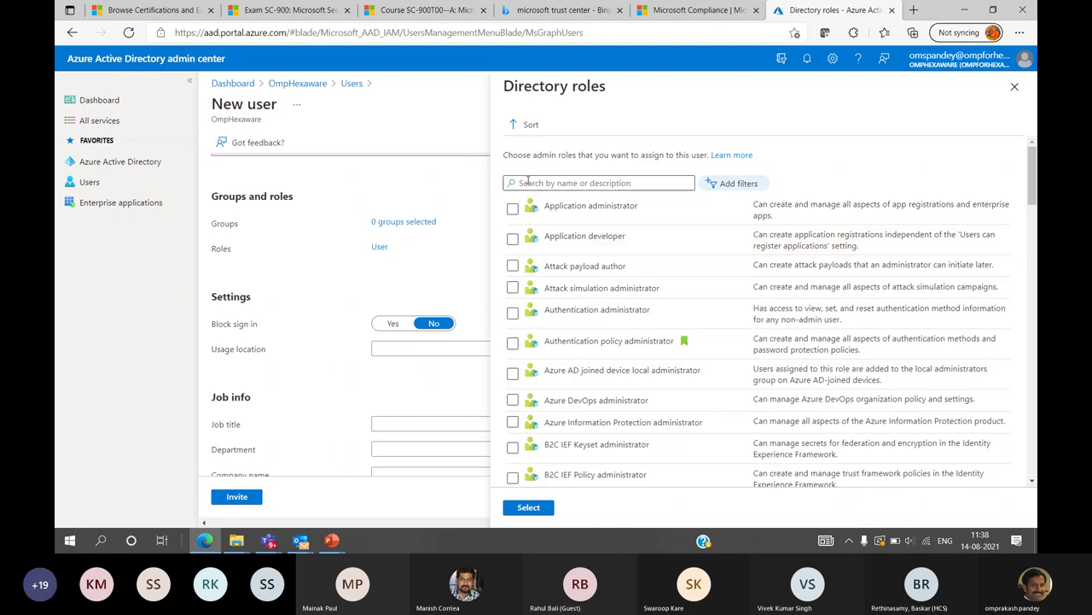
Assign the Guest inviter, Helpdesk administrator and Reports reader directory roles and confirm the selection
{"action": "scroll", "coordinate": [588, 384], "scroll_direction": "down", "scroll_amount": 10}
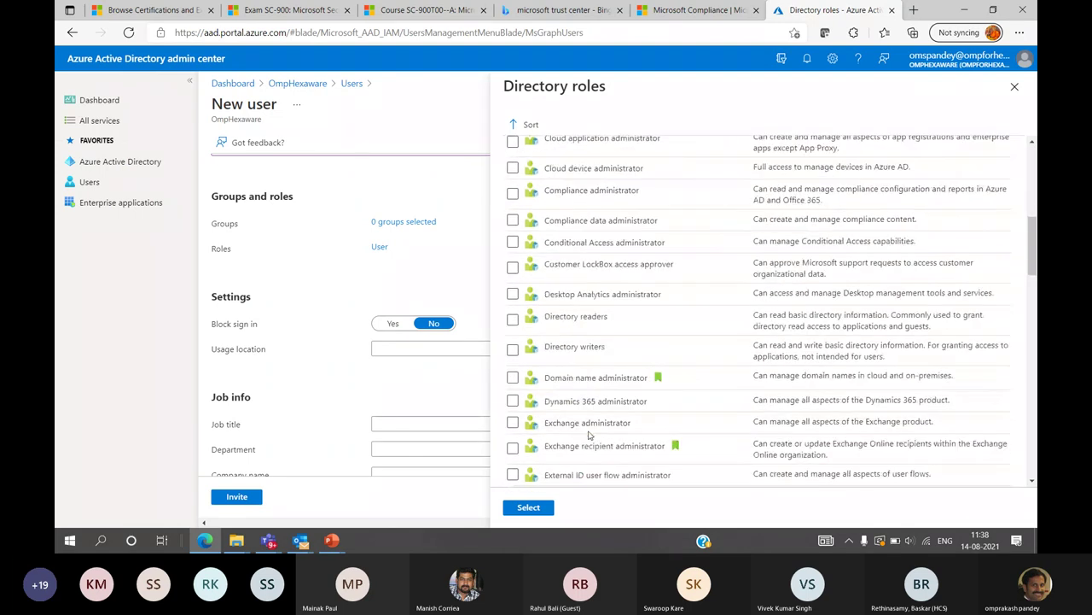
{"action": "scroll", "coordinate": [588, 434], "scroll_direction": "down", "scroll_amount": 12}
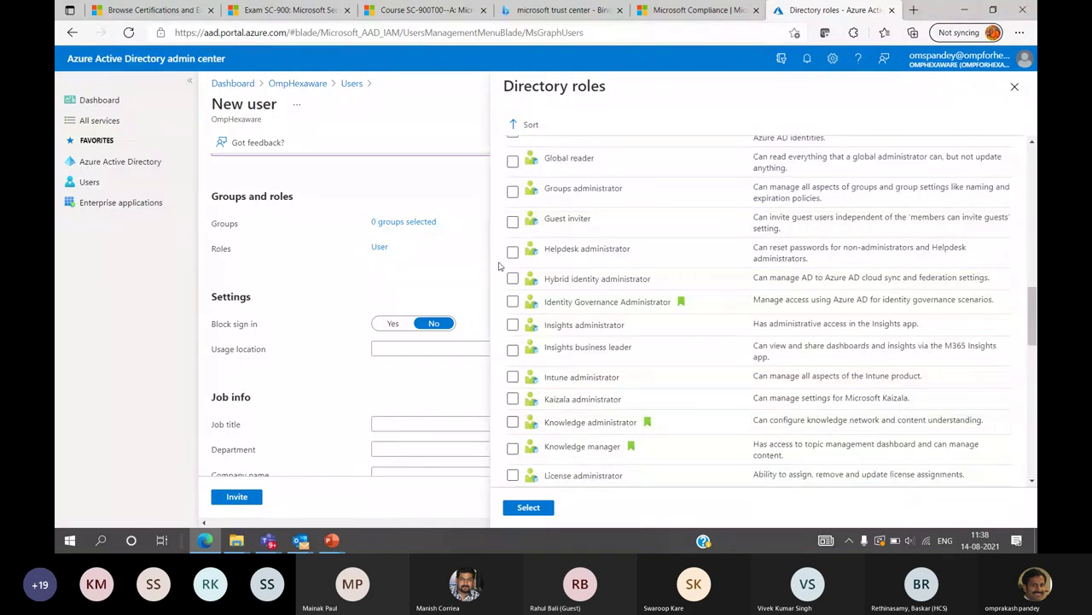
{"action": "left_click", "coordinate": [514, 223]}
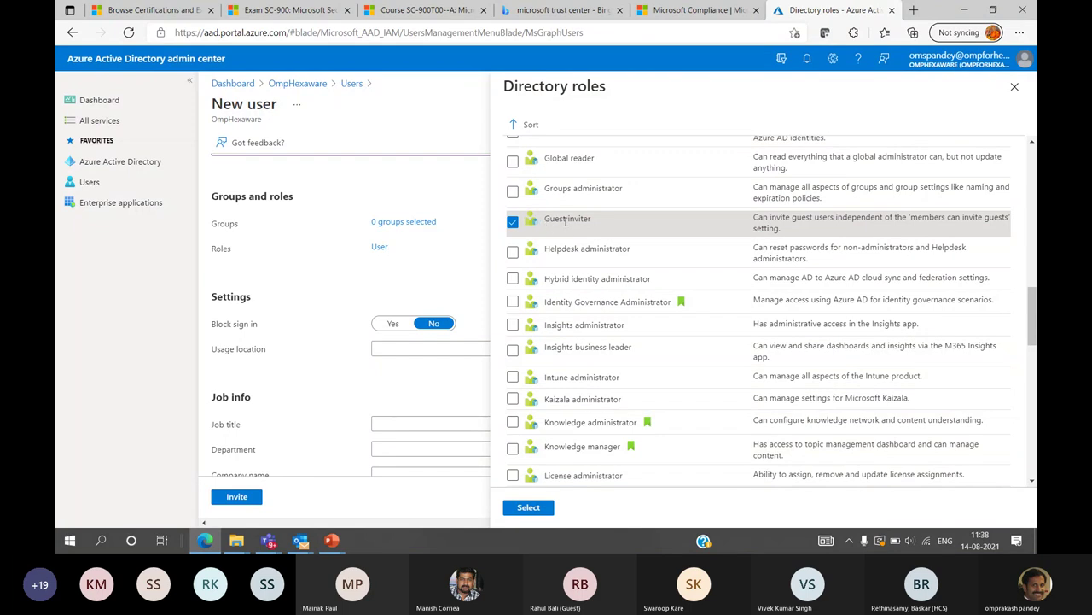
{"action": "left_click", "coordinate": [513, 251]}
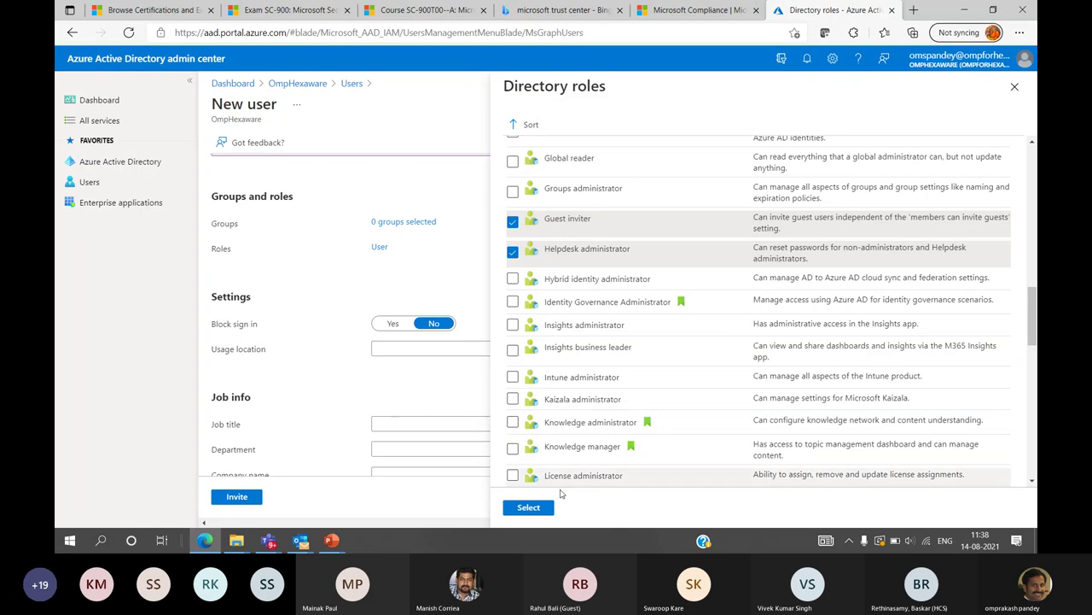
{"action": "scroll", "coordinate": [557, 465], "scroll_direction": "down", "scroll_amount": 6}
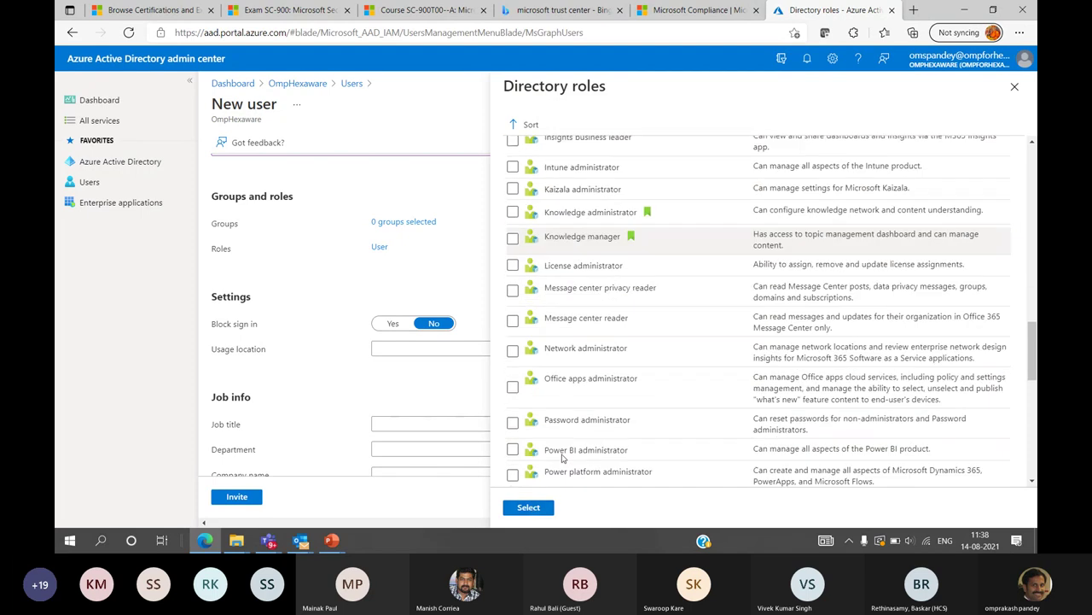
{"action": "scroll", "coordinate": [563, 458], "scroll_direction": "down", "scroll_amount": 5}
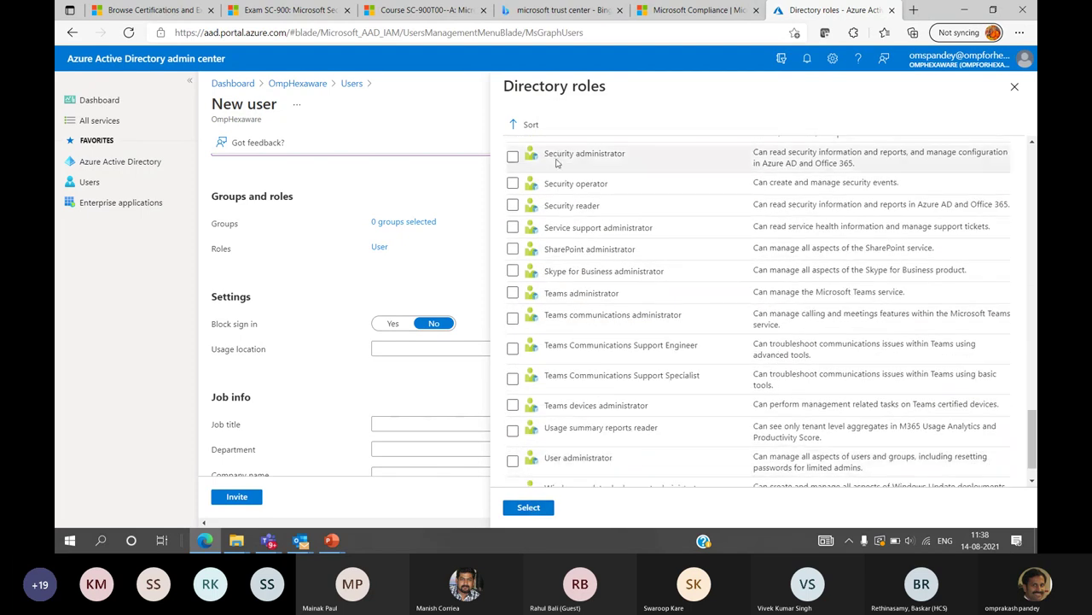
{"action": "scroll", "coordinate": [564, 263], "scroll_direction": "up", "scroll_amount": 2}
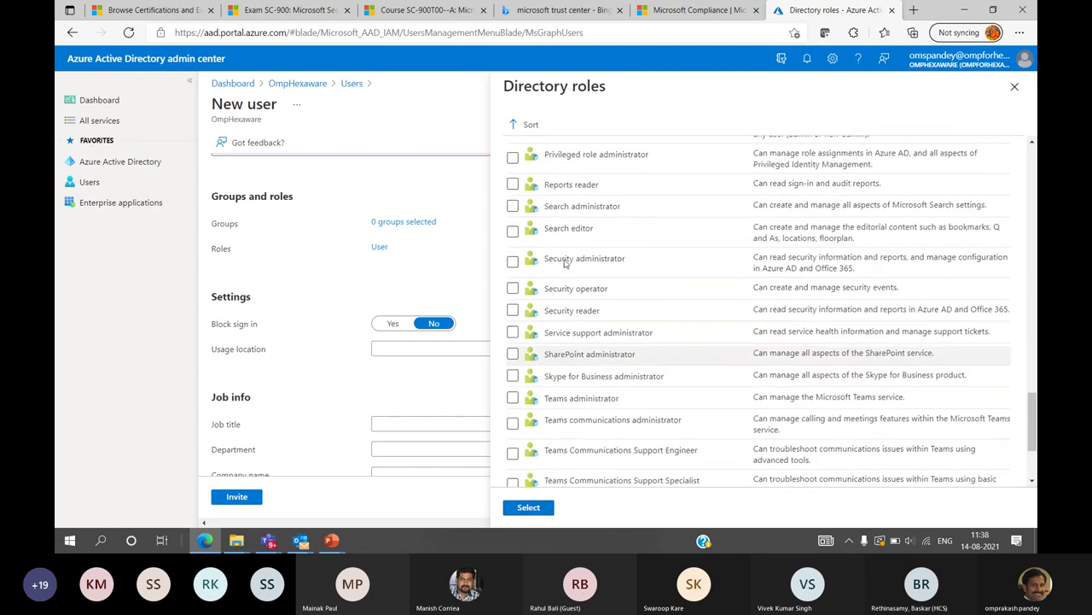
{"action": "left_click", "coordinate": [512, 184]}
{"action": "scroll", "coordinate": [567, 358], "scroll_direction": "down", "scroll_amount": 3}
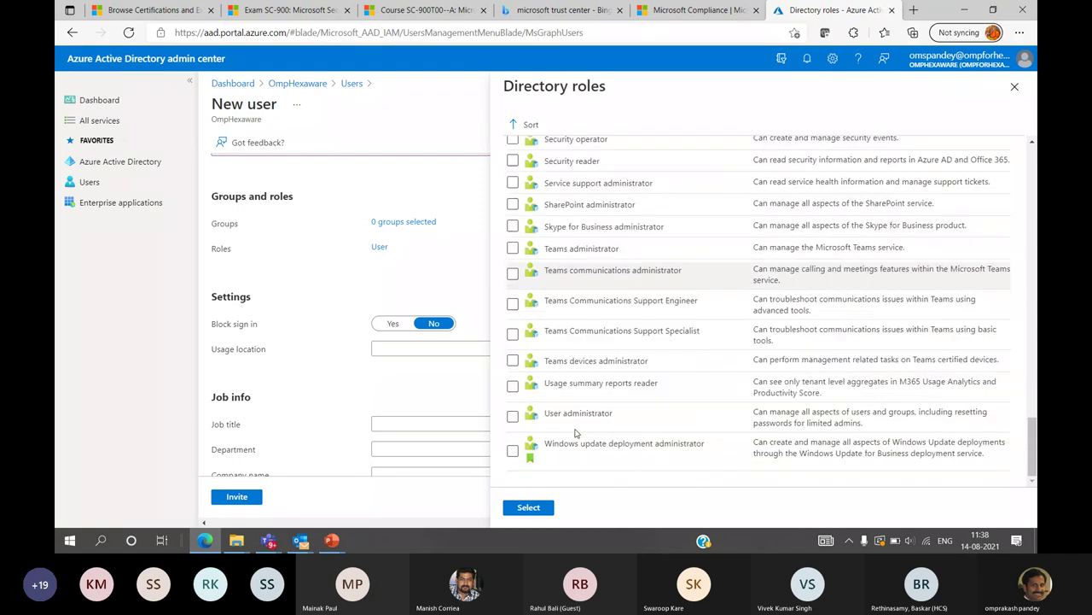
{"action": "left_click", "coordinate": [530, 507]}
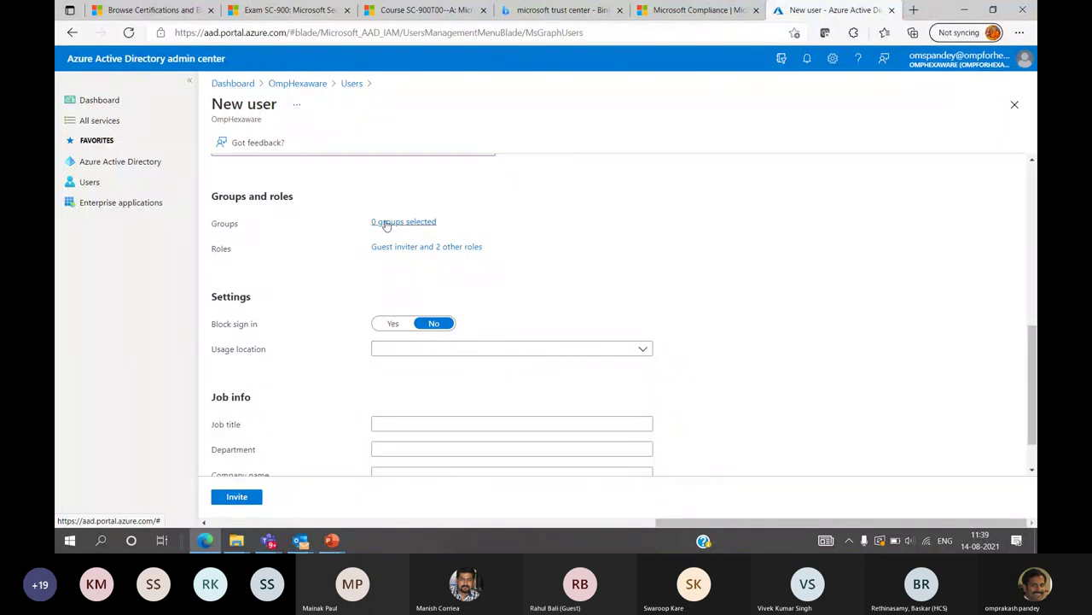
Set the guest's usage location to India
{"action": "left_click", "coordinate": [473, 354]}
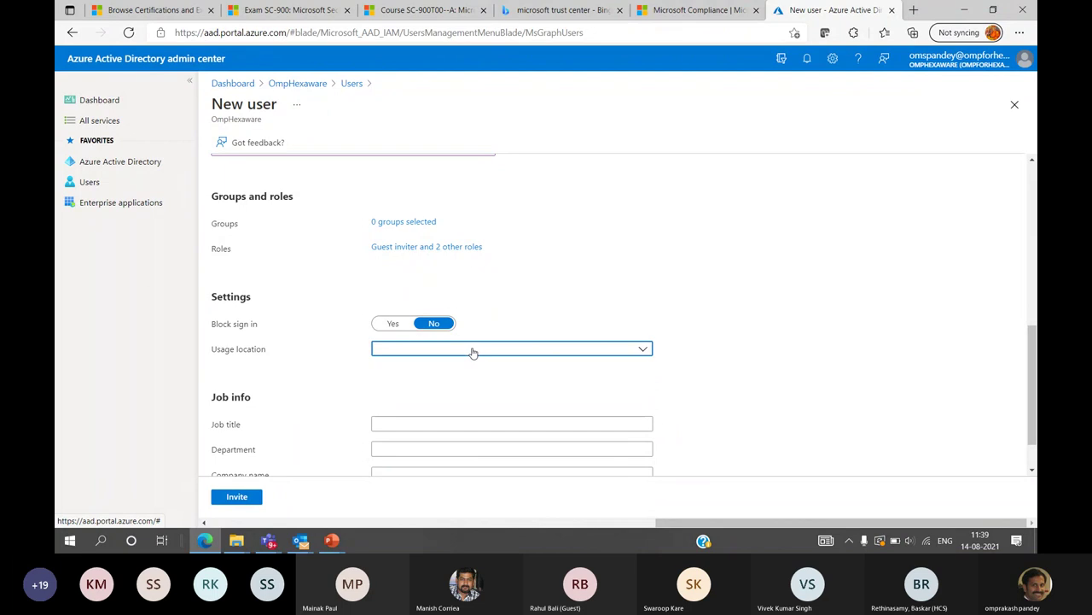
{"action": "type", "text": "india"}
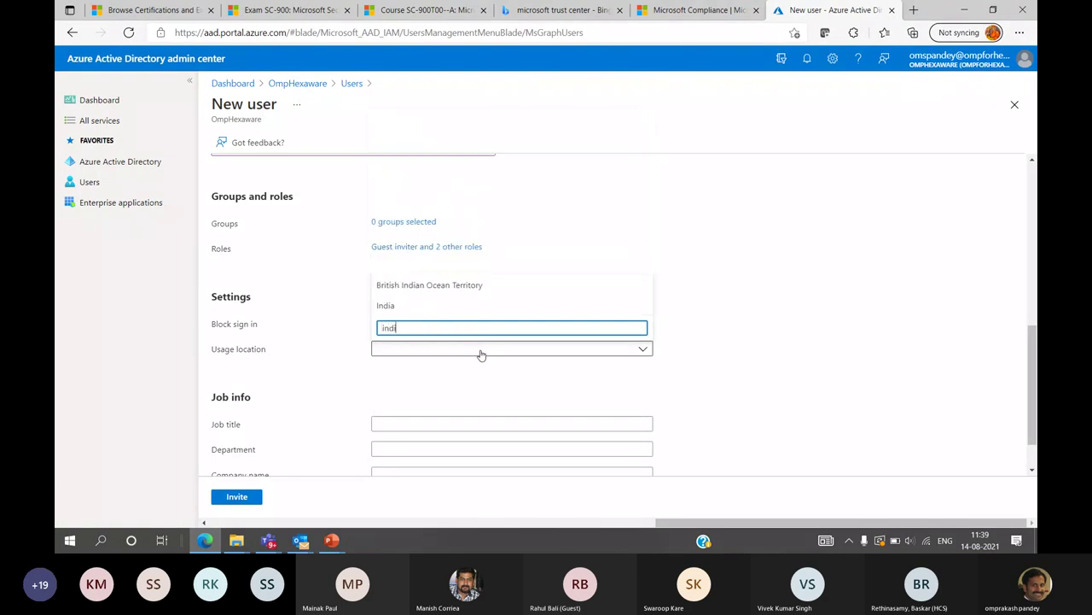
{"action": "left_click", "coordinate": [388, 306]}
{"action": "scroll", "coordinate": [523, 440], "scroll_direction": "down", "scroll_amount": 1}
Enter job title Marketing Expert, department Mkt, company Synergetics India Pvt. Ltd, and send the invitation
{"action": "left_click", "coordinate": [421, 367]}
{"action": "type", "text": "Mark"}
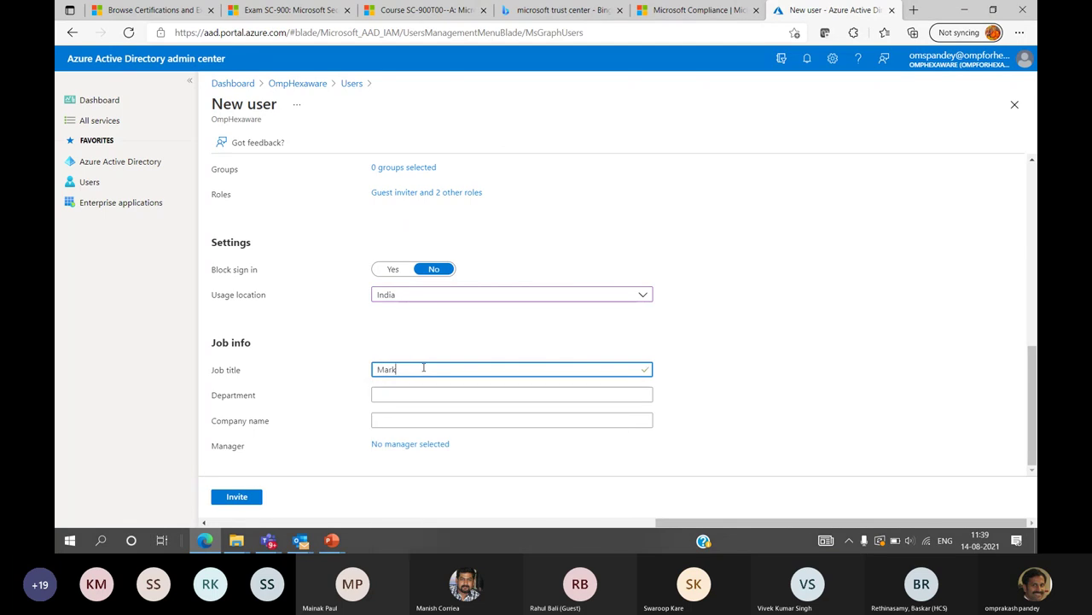
{"action": "type", "text": "eting Expert"}
{"action": "key", "text": "Tab"}
{"action": "type", "text": "M"}
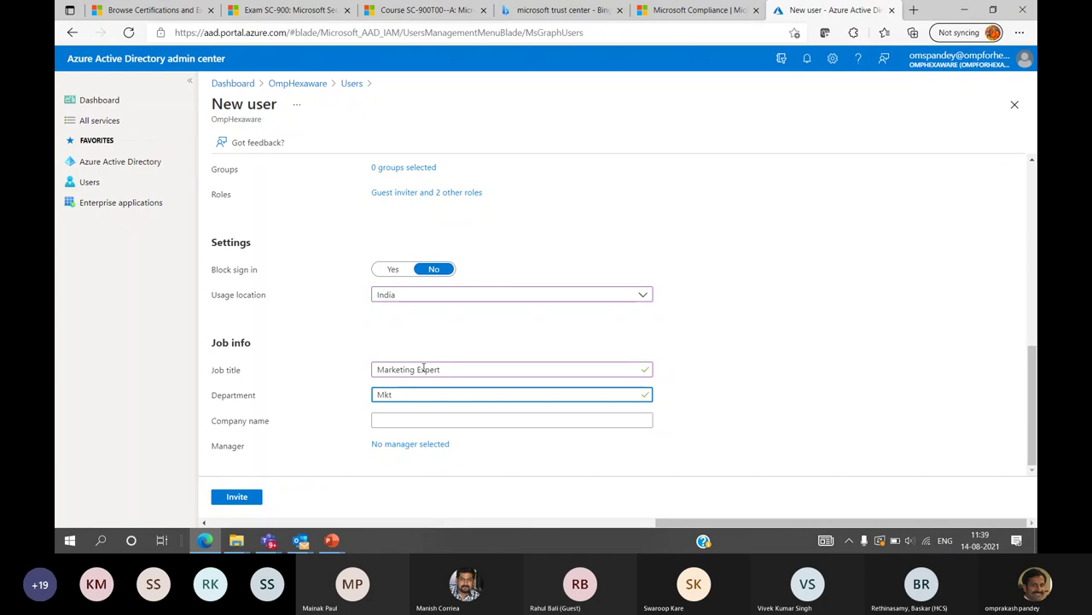
{"action": "key", "text": "Tab"}
{"action": "type", "text": "Syner"}
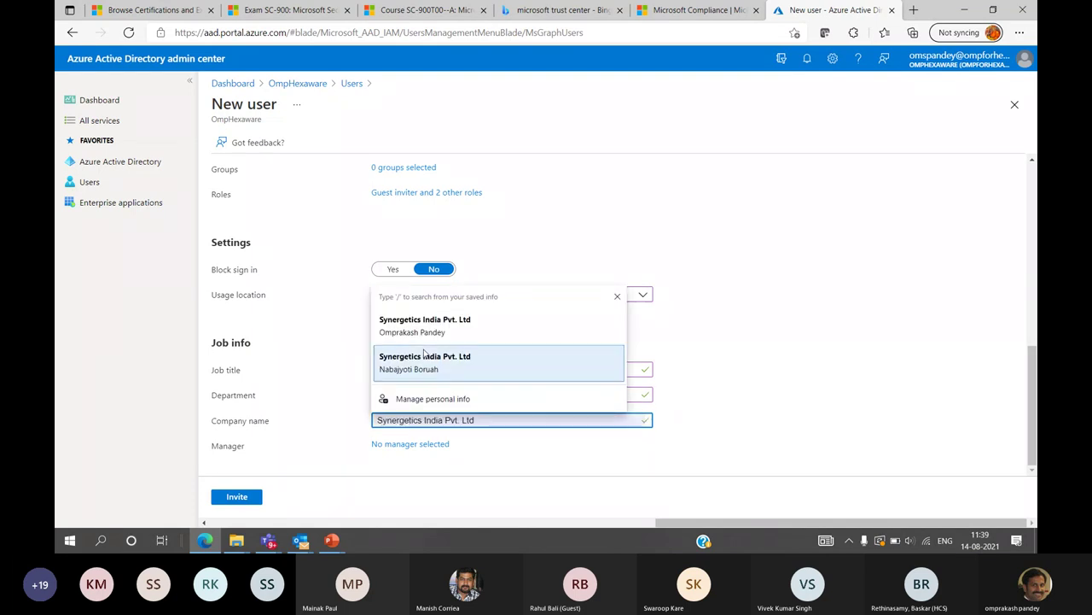
{"action": "left_click", "coordinate": [424, 330]}
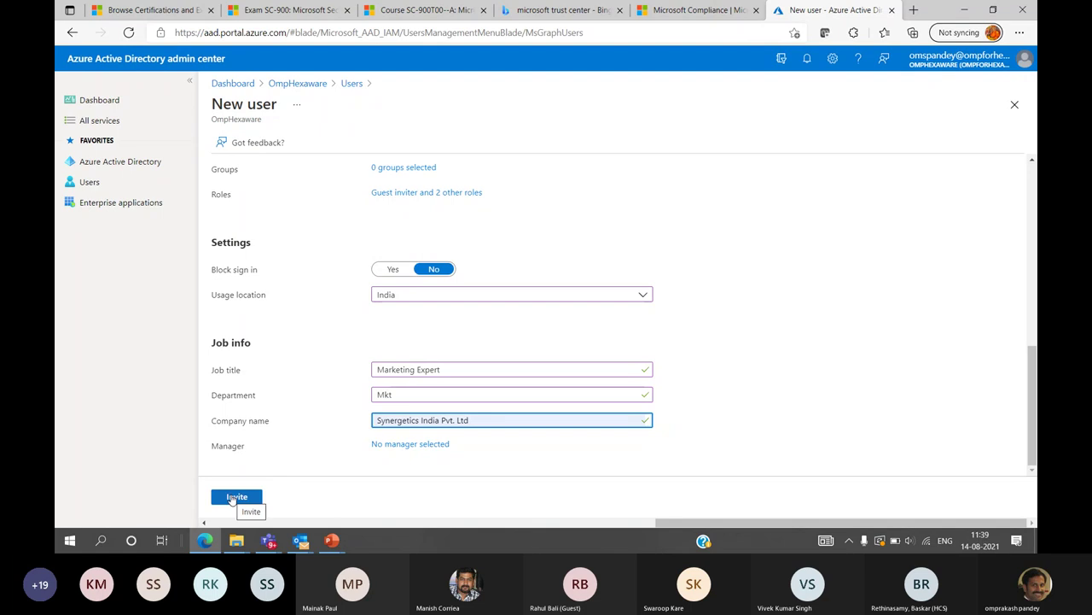
{"action": "left_click", "coordinate": [232, 497]}
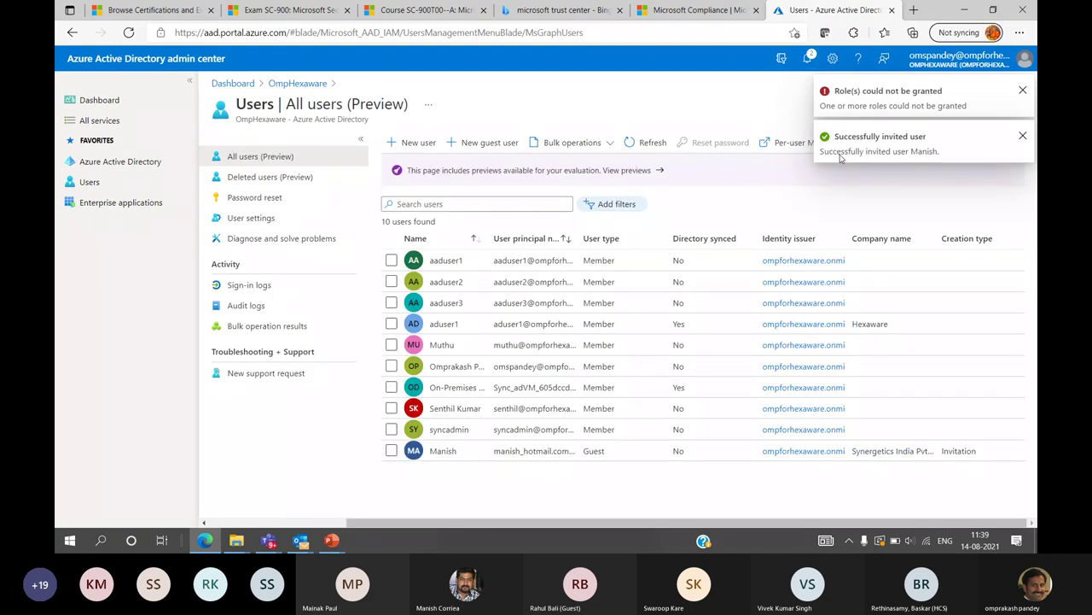
Dismiss both notifications and open the new guest's Assigned roles page
{"action": "left_click", "coordinate": [1022, 92]}
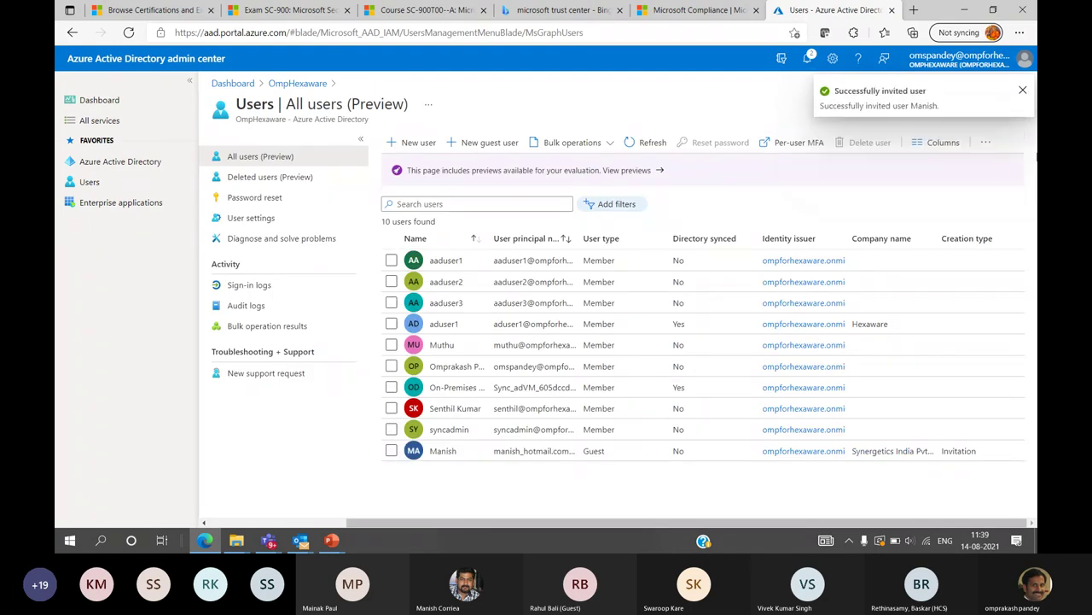
{"action": "left_click", "coordinate": [1021, 91]}
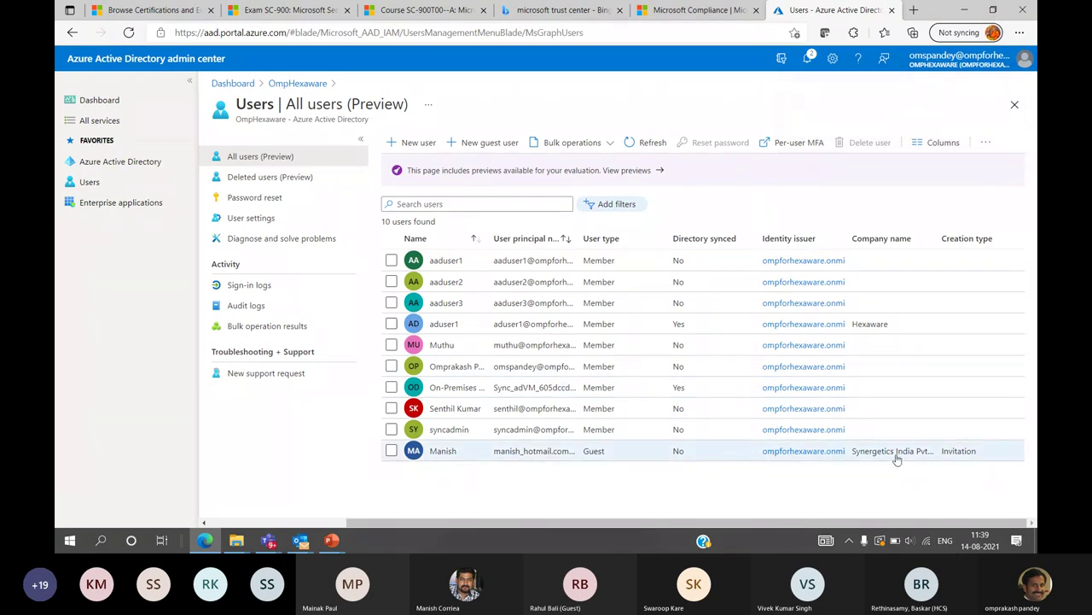
{"action": "left_click", "coordinate": [443, 450]}
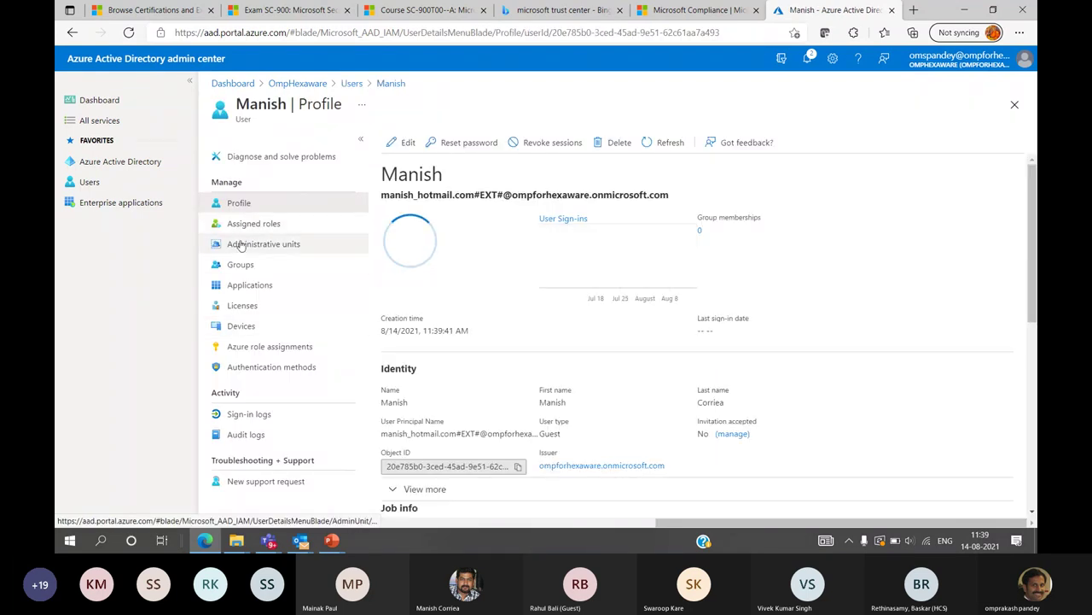
{"action": "left_click", "coordinate": [241, 227]}
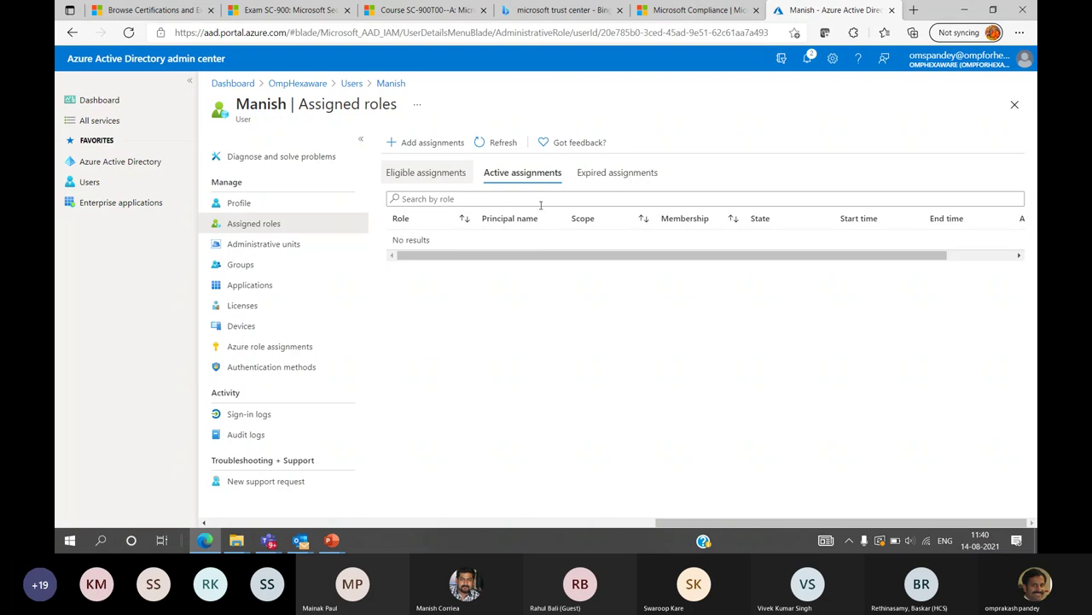
Draft a new role assignment for the guest with the Security Reader role, then continue to its settings
{"action": "left_click", "coordinate": [427, 143]}
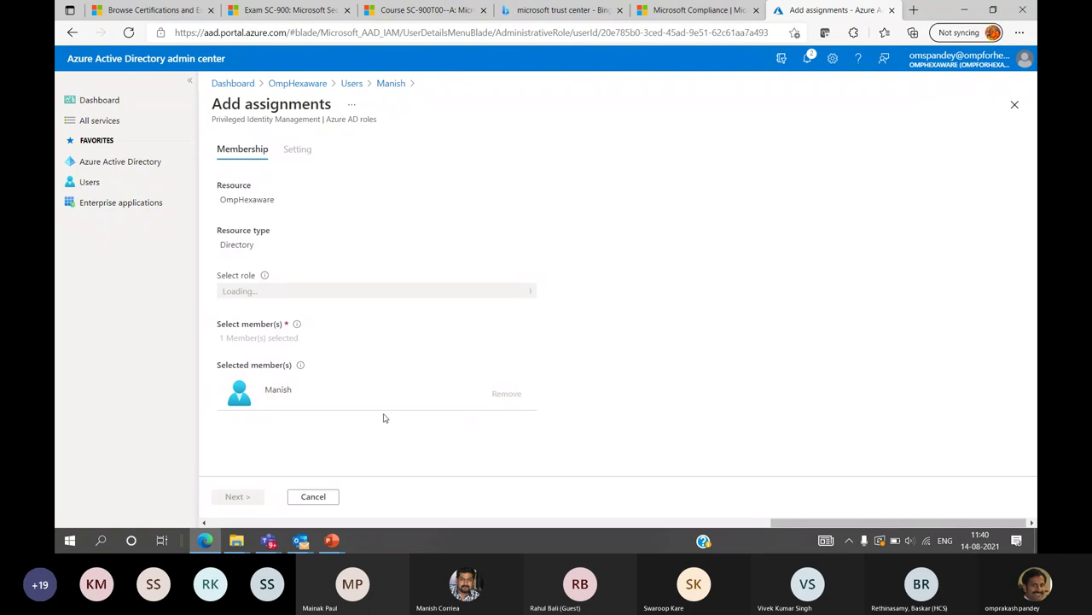
{"action": "left_click", "coordinate": [528, 293]}
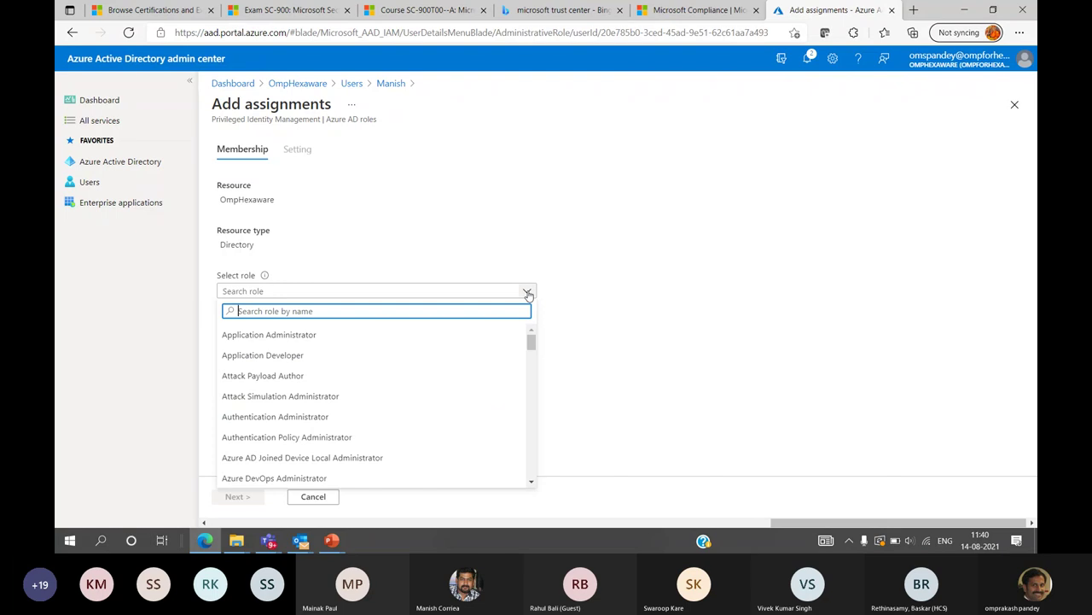
{"action": "scroll", "coordinate": [317, 403], "scroll_direction": "down", "scroll_amount": 5}
{"action": "scroll", "coordinate": [318, 406], "scroll_direction": "down", "scroll_amount": 1}
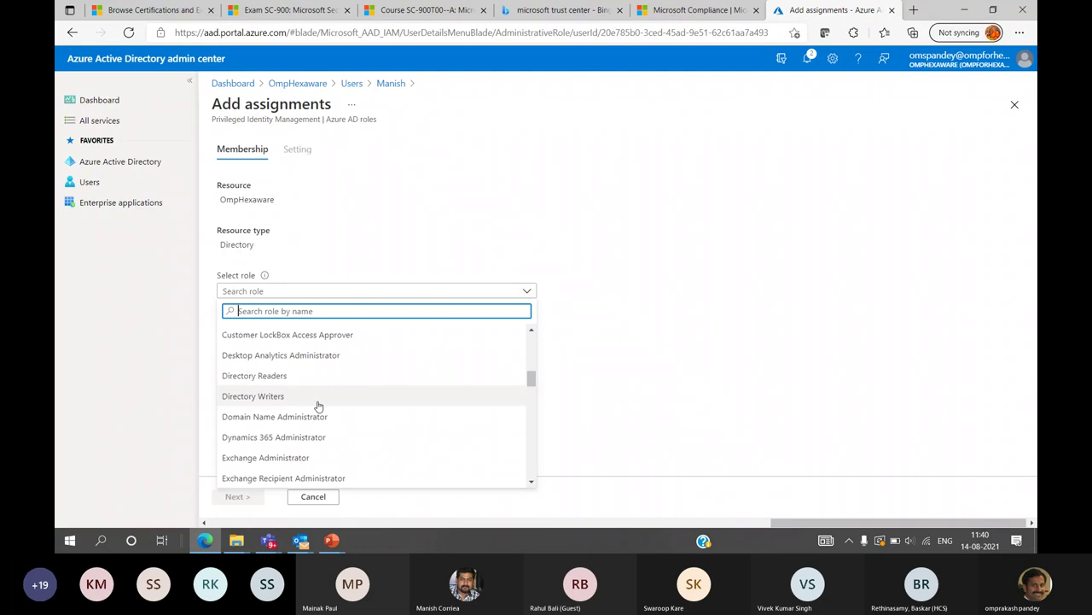
{"action": "scroll", "coordinate": [306, 405], "scroll_direction": "down", "scroll_amount": 3}
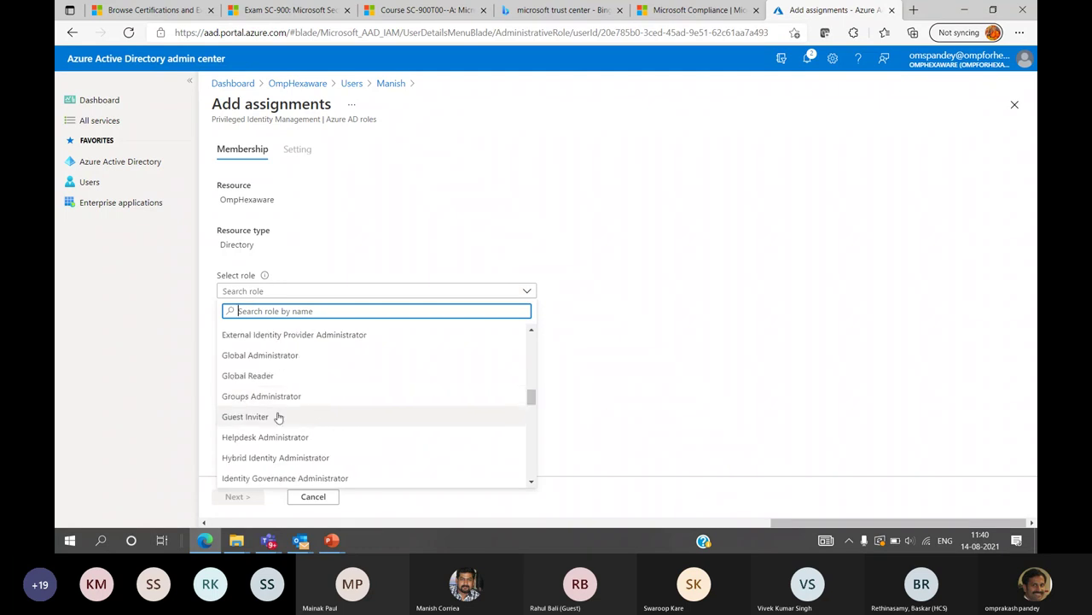
{"action": "scroll", "coordinate": [322, 407], "scroll_direction": "down", "scroll_amount": 4}
{"action": "scroll", "coordinate": [322, 407], "scroll_direction": "down", "scroll_amount": 4}
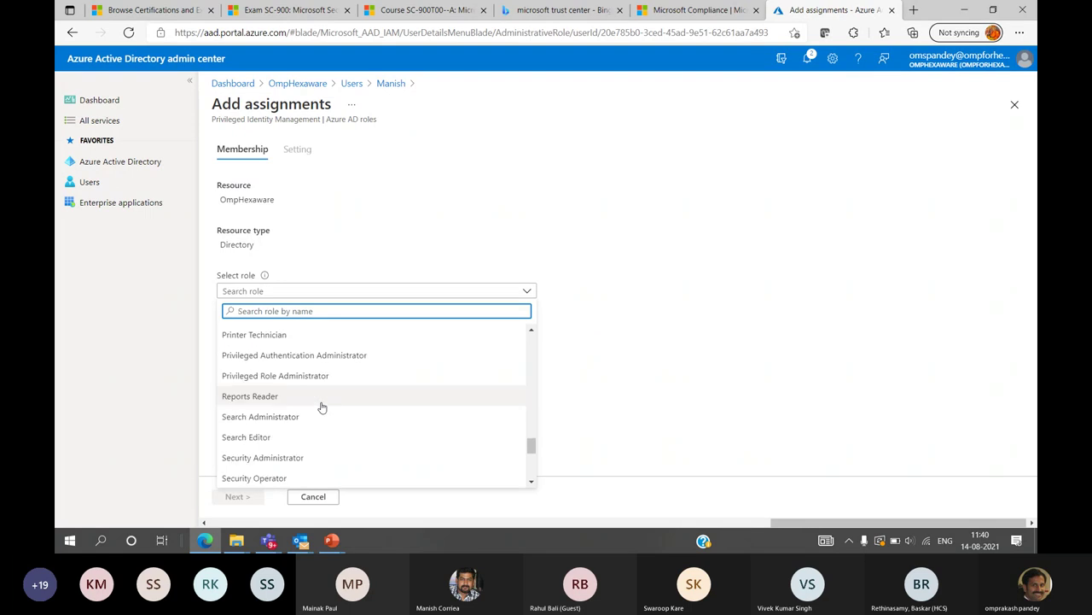
{"action": "scroll", "coordinate": [322, 407], "scroll_direction": "down", "scroll_amount": 2}
{"action": "scroll", "coordinate": [322, 407], "scroll_direction": "down", "scroll_amount": 2}
{"action": "scroll", "coordinate": [322, 407], "scroll_direction": "up", "scroll_amount": 1}
{"action": "scroll", "coordinate": [321, 407], "scroll_direction": "down", "scroll_amount": 1}
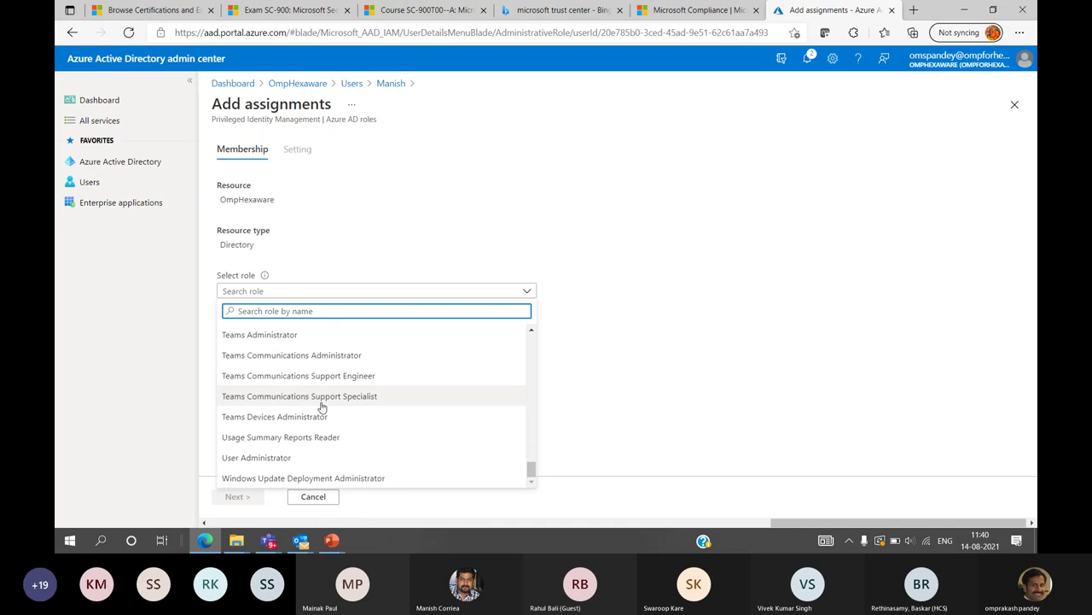
{"action": "scroll", "coordinate": [322, 407], "scroll_direction": "up", "scroll_amount": 2}
{"action": "left_click", "coordinate": [257, 399]}
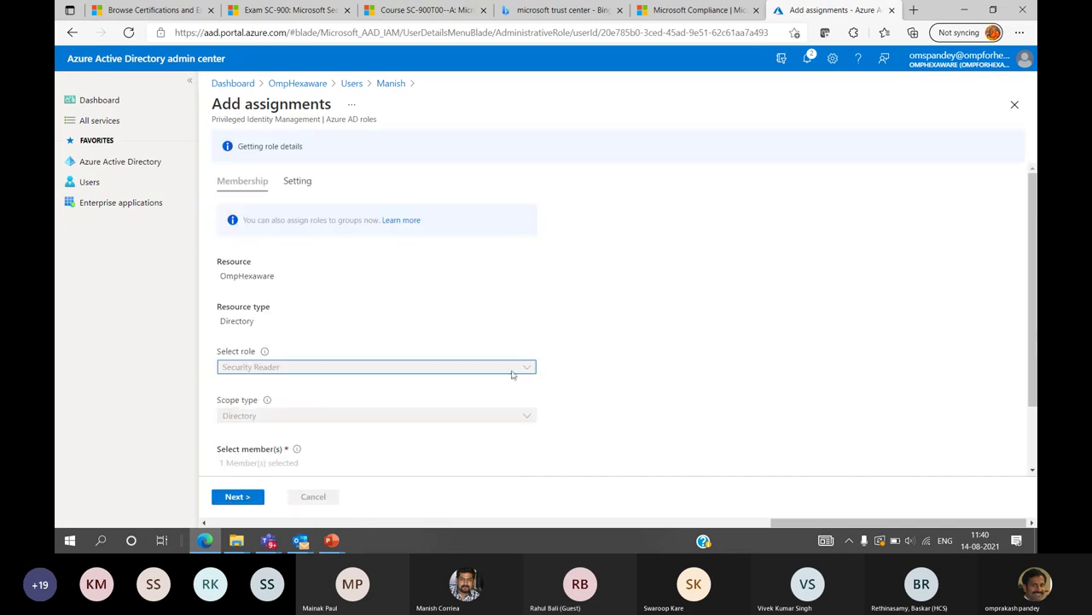
{"action": "scroll", "coordinate": [355, 443], "scroll_direction": "down", "scroll_amount": 2}
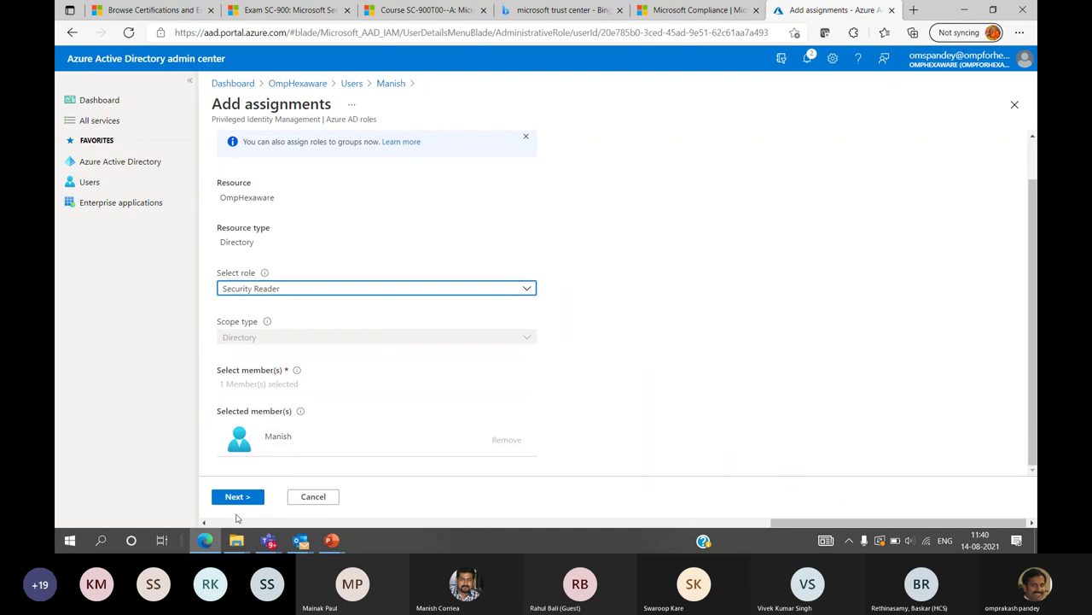
{"action": "left_click", "coordinate": [240, 497]}
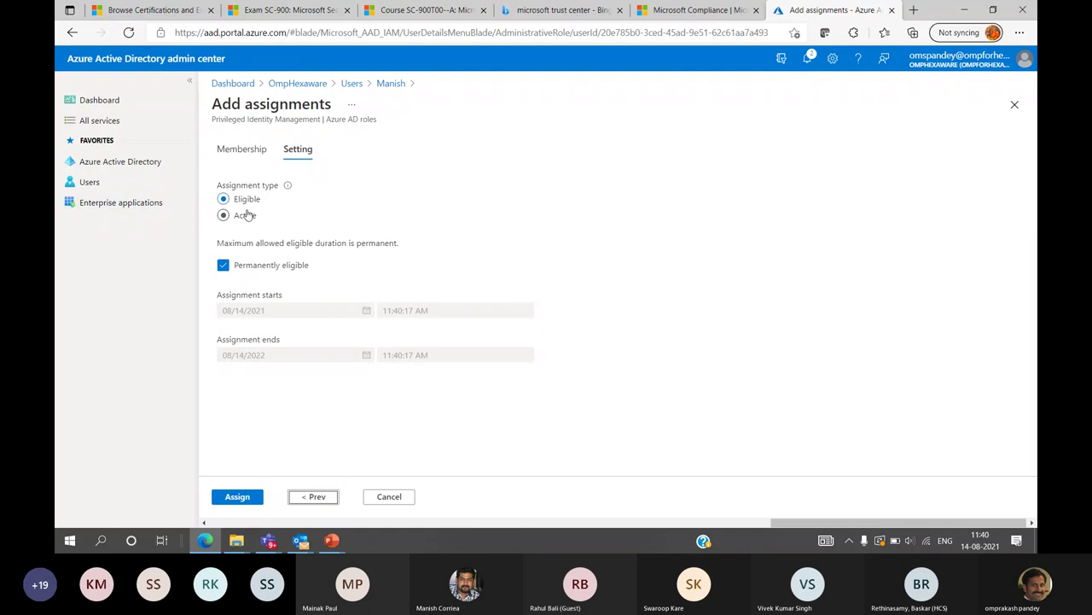
Make the Security Reader assignment eligible rather than permanent, ending 08/15/2021, and assign it
{"action": "left_click", "coordinate": [224, 266]}
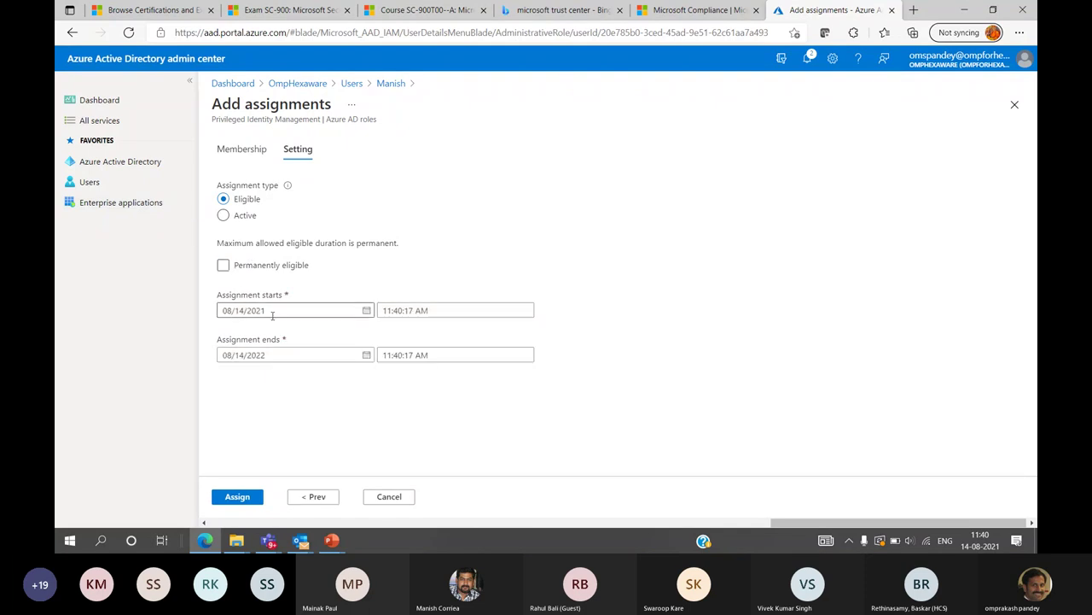
{"action": "left_click", "coordinate": [223, 215]}
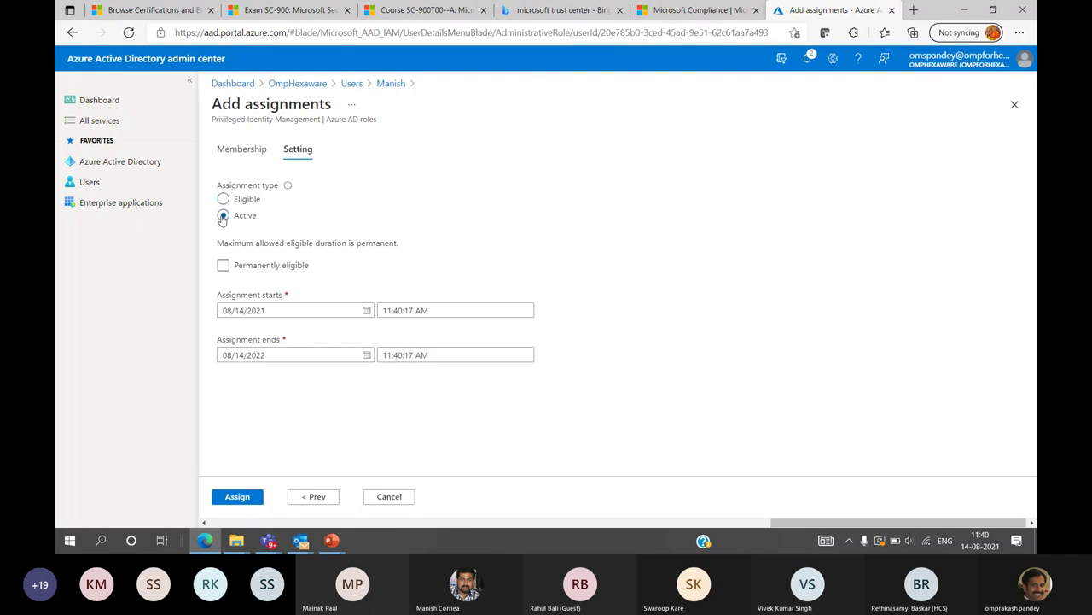
{"action": "left_click", "coordinate": [223, 231]}
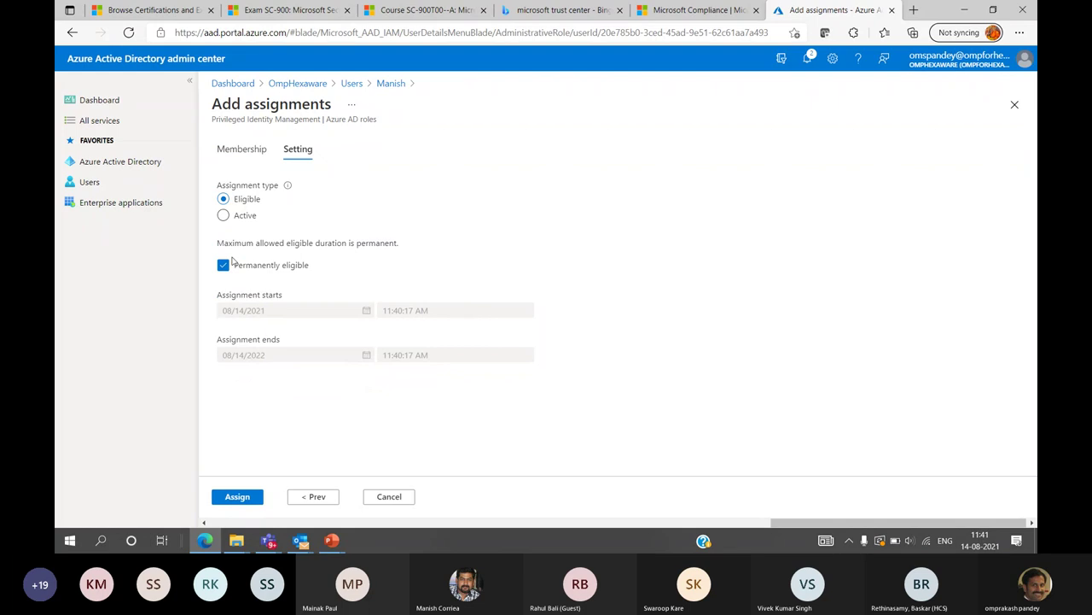
{"action": "left_click", "coordinate": [223, 265]}
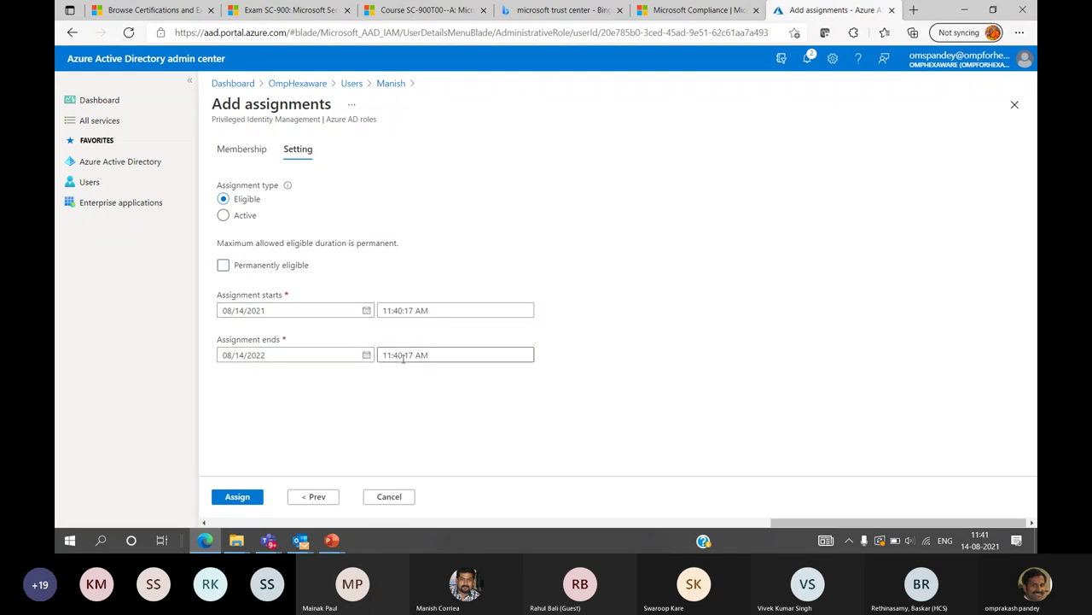
{"action": "left_click", "coordinate": [366, 355]}
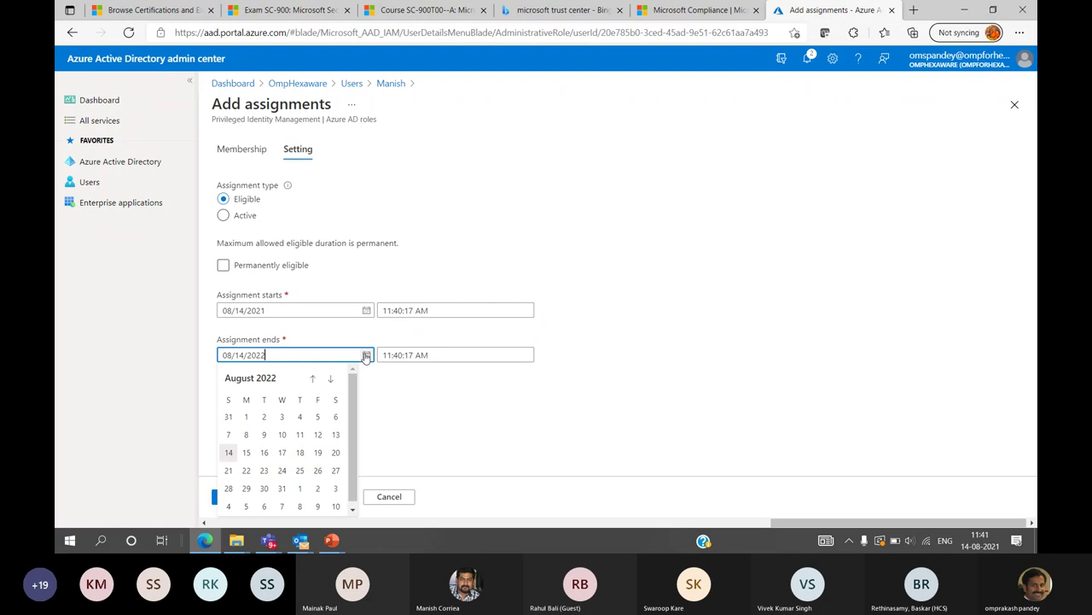
{"action": "left_click", "coordinate": [366, 355]}
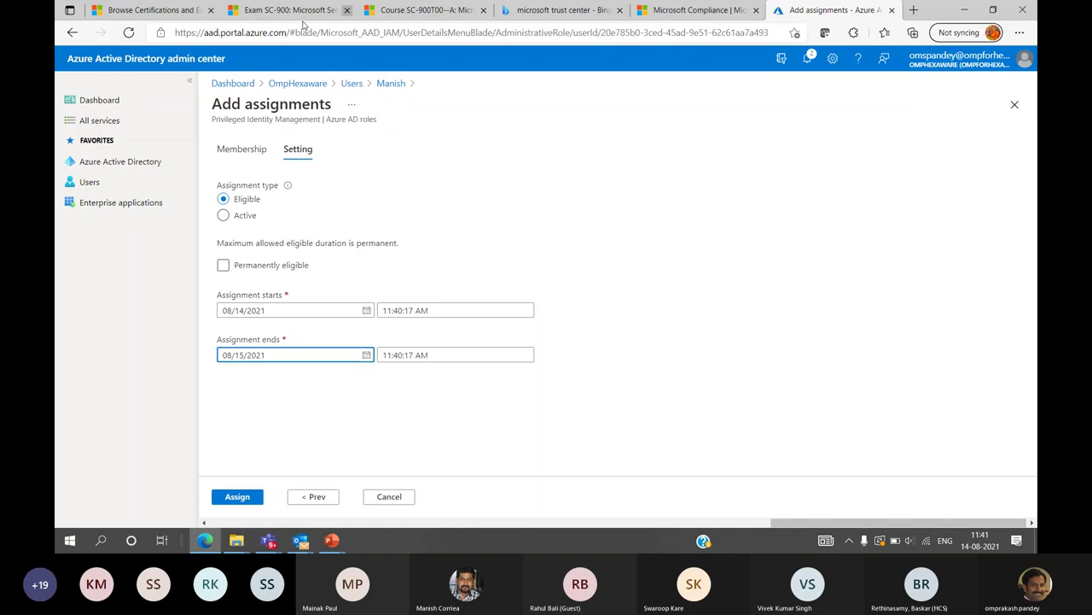
{"action": "left_click", "coordinate": [237, 495]}
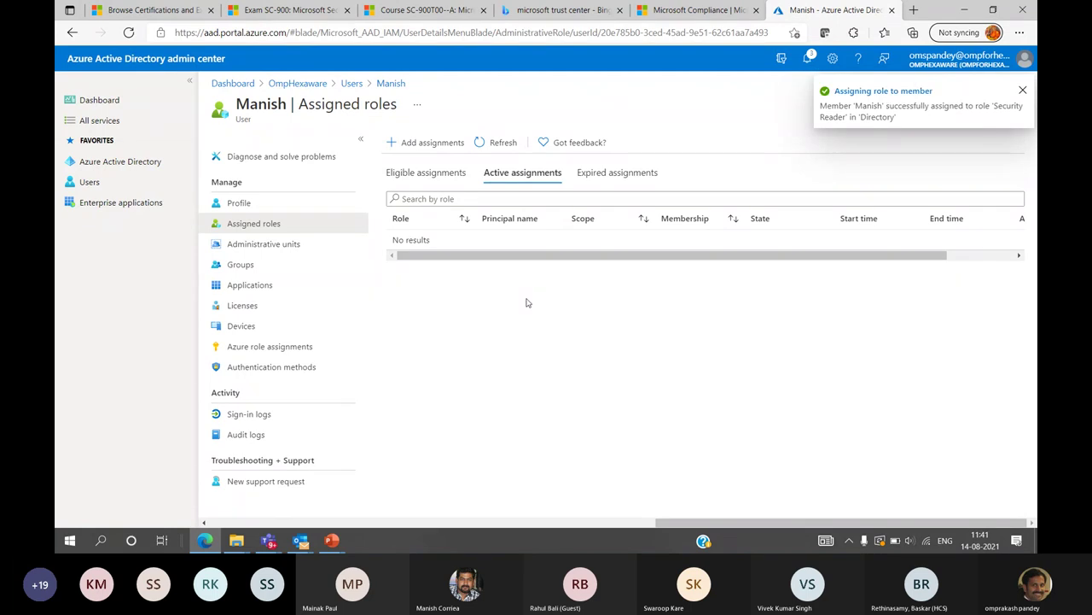
Dismiss the notification, return to the All users list and clear the guest row's selection
{"action": "left_click", "coordinate": [1025, 91]}
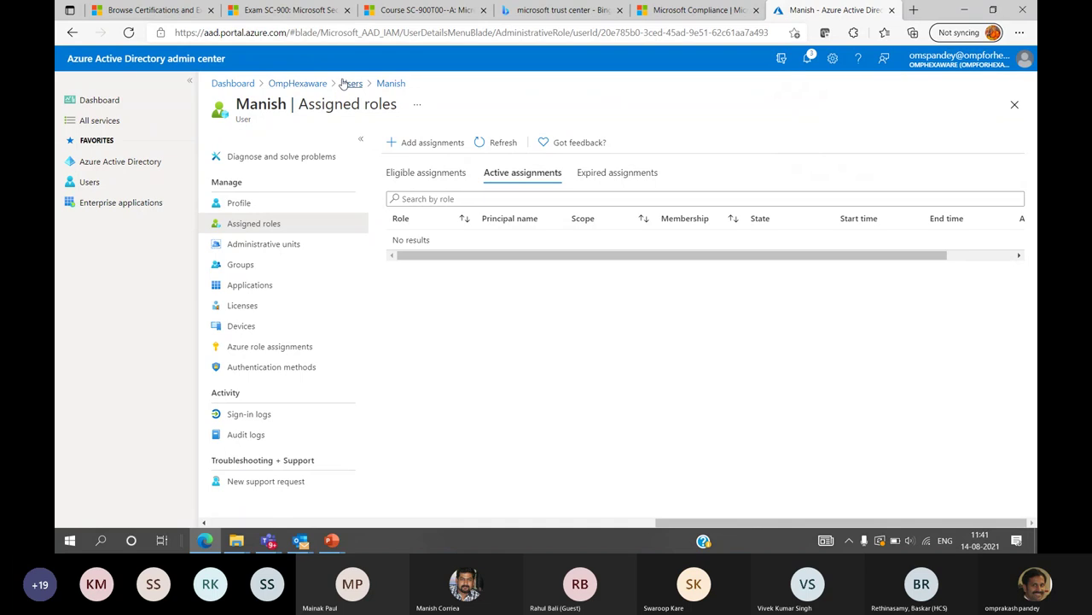
{"action": "left_click", "coordinate": [350, 83]}
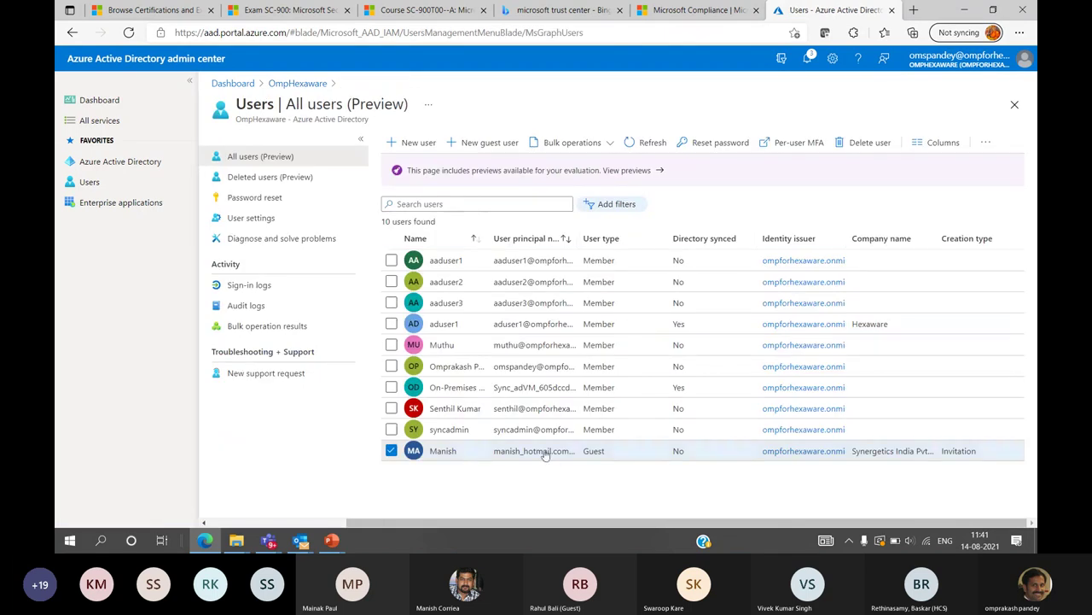
{"action": "left_click", "coordinate": [391, 451]}
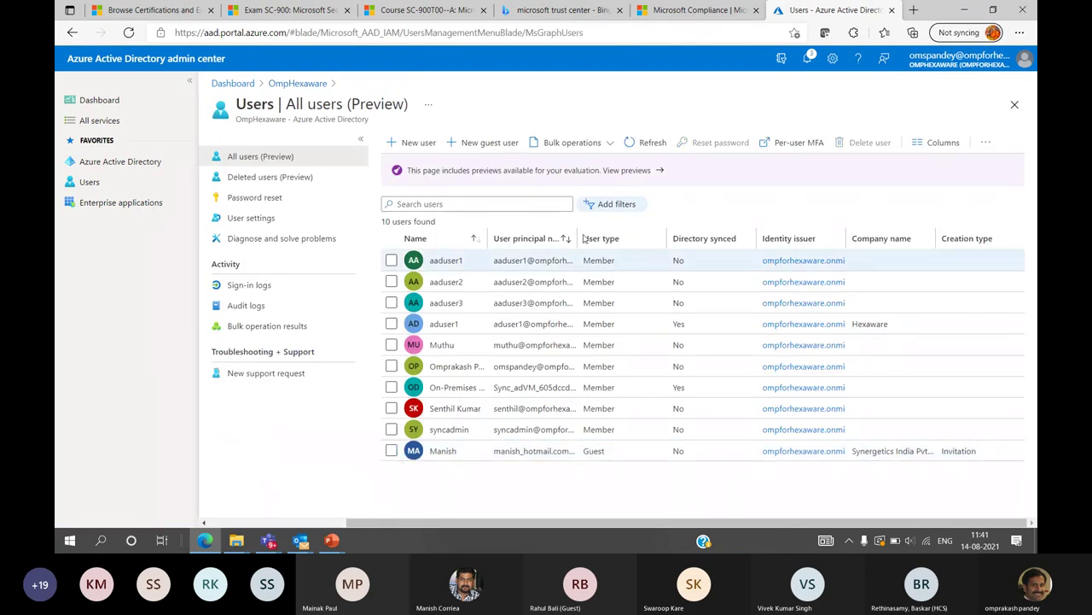
Widen the User principal name column to show full addresses and highlight the Directory synced heading
{"action": "left_click_drag", "start_coordinate": [578, 237], "coordinate": [692, 238]}
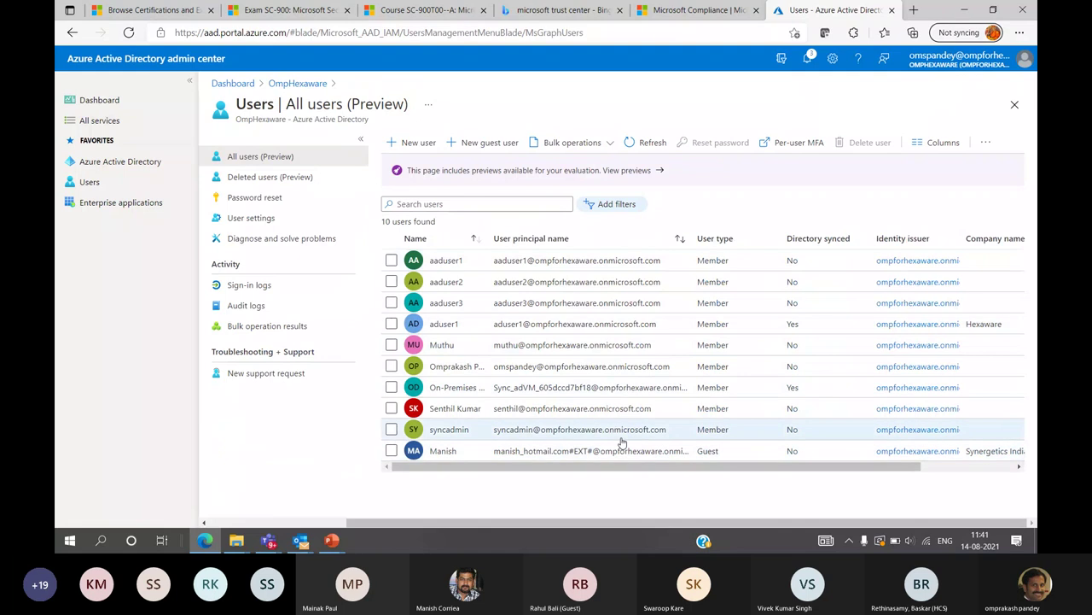
{"action": "left_click_drag", "start_coordinate": [579, 466], "coordinate": [707, 472]}
{"action": "left_click_drag", "start_coordinate": [630, 475], "coordinate": [538, 467]}
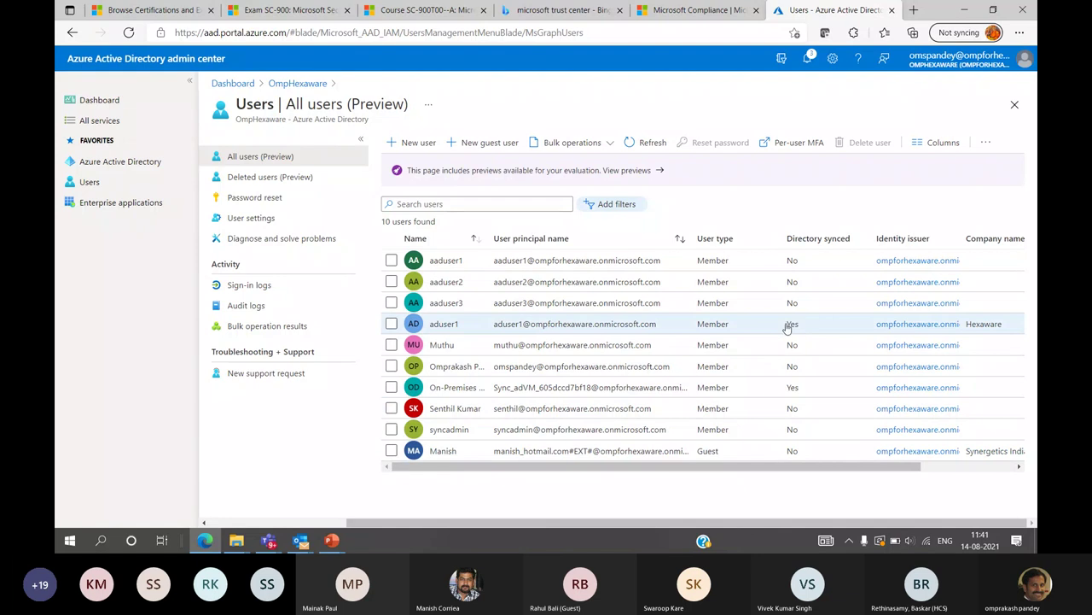
{"action": "triple_click", "coordinate": [804, 240]}
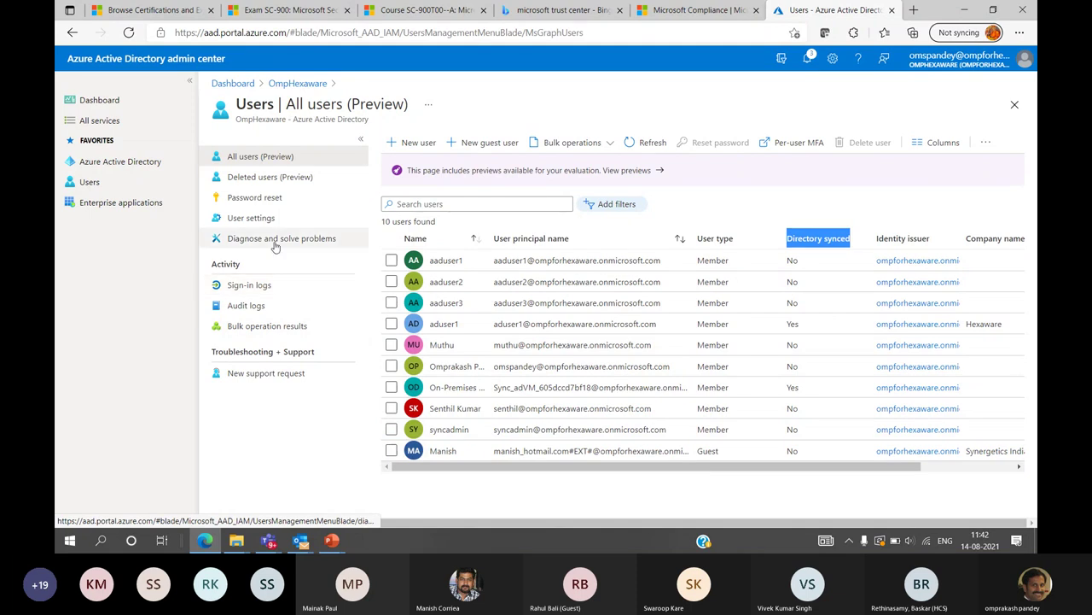
{"action": "left_click_drag", "start_coordinate": [522, 467], "coordinate": [485, 475]}
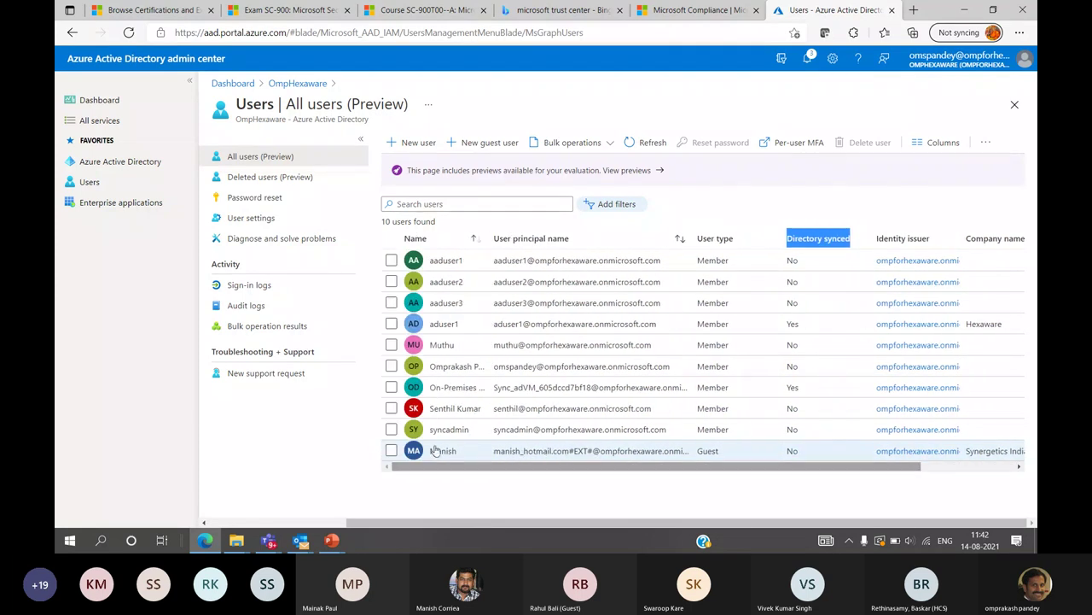
{"action": "left_click", "coordinate": [305, 83]}
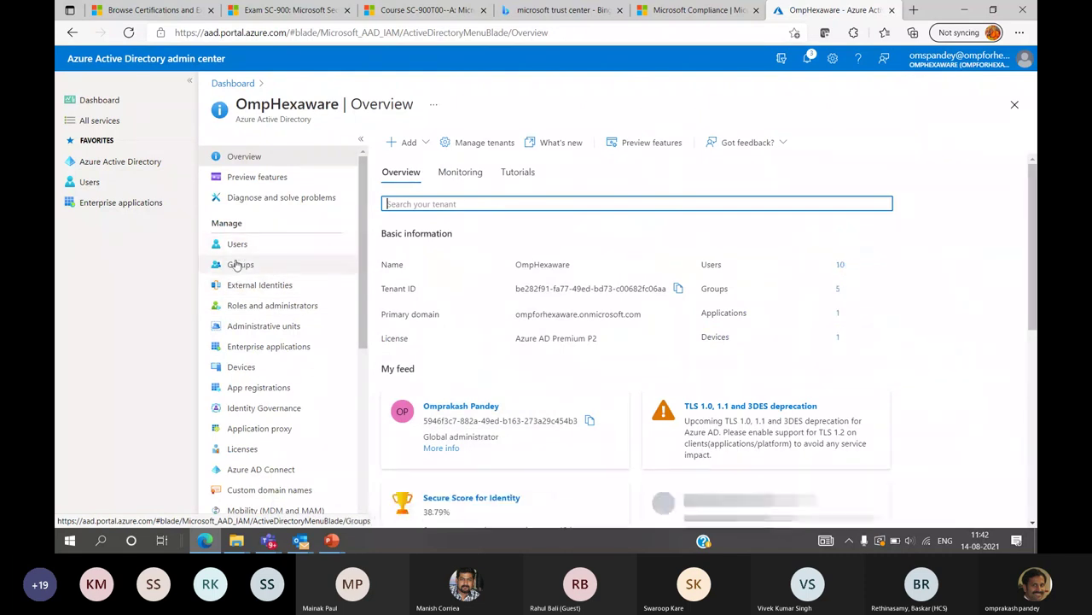
Go to the securityadmins group's Members list and begin adding members
{"action": "left_click", "coordinate": [241, 265]}
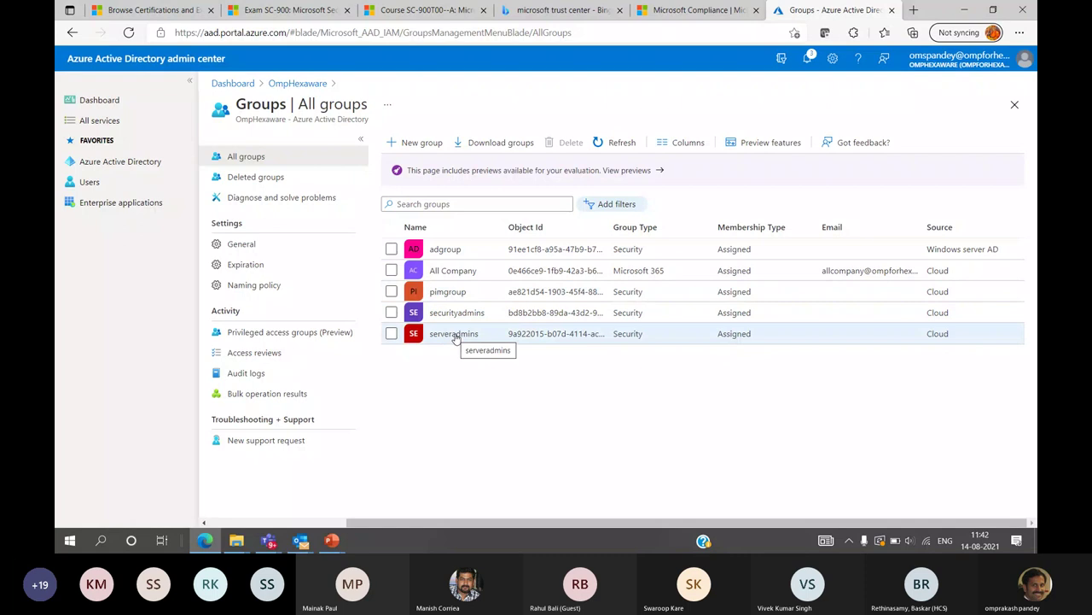
{"action": "left_click", "coordinate": [459, 314]}
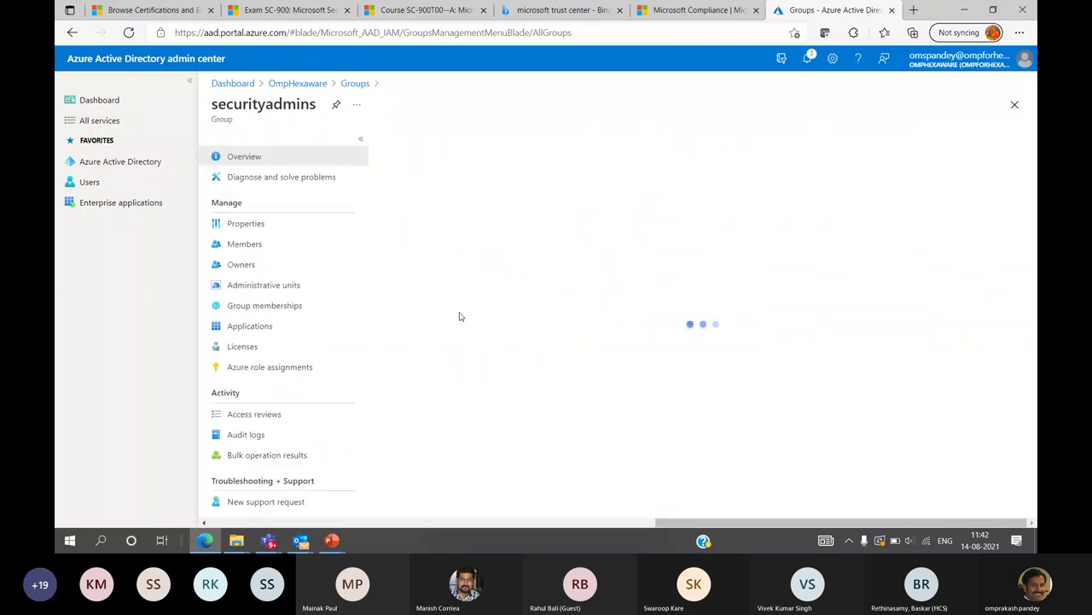
{"action": "left_click", "coordinate": [235, 245]}
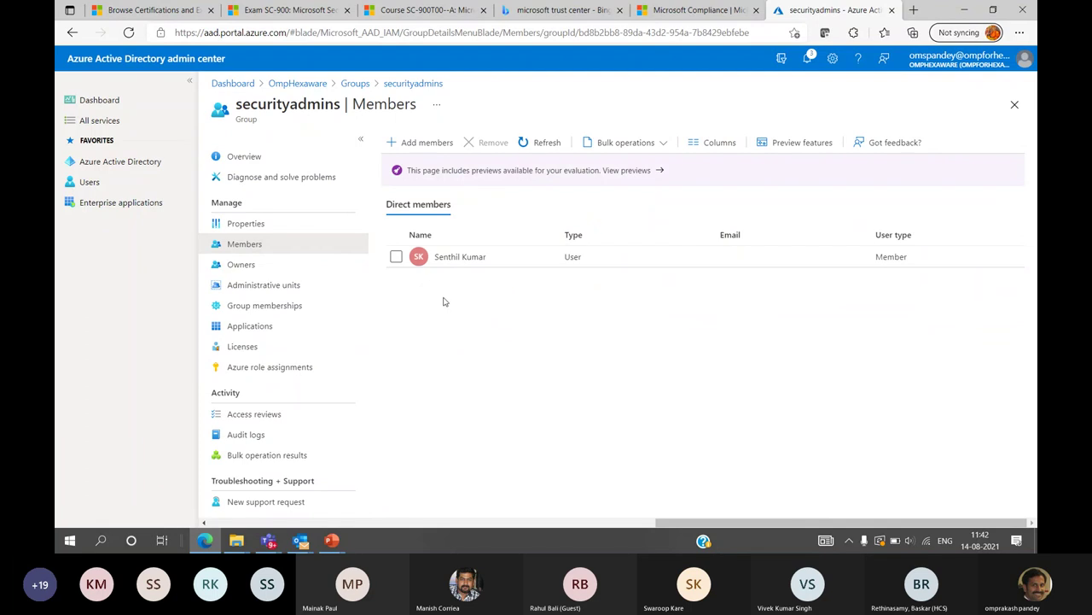
{"action": "left_click", "coordinate": [422, 142]}
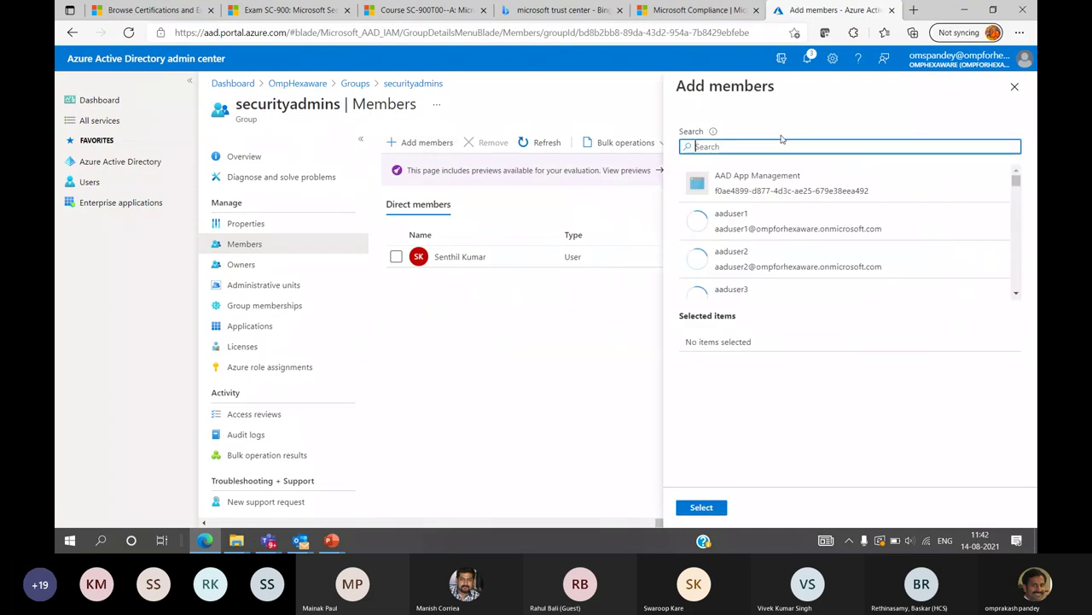
Search for the guest user, add them to securityadmins, and return to All groups
{"action": "type", "text": "mani"}
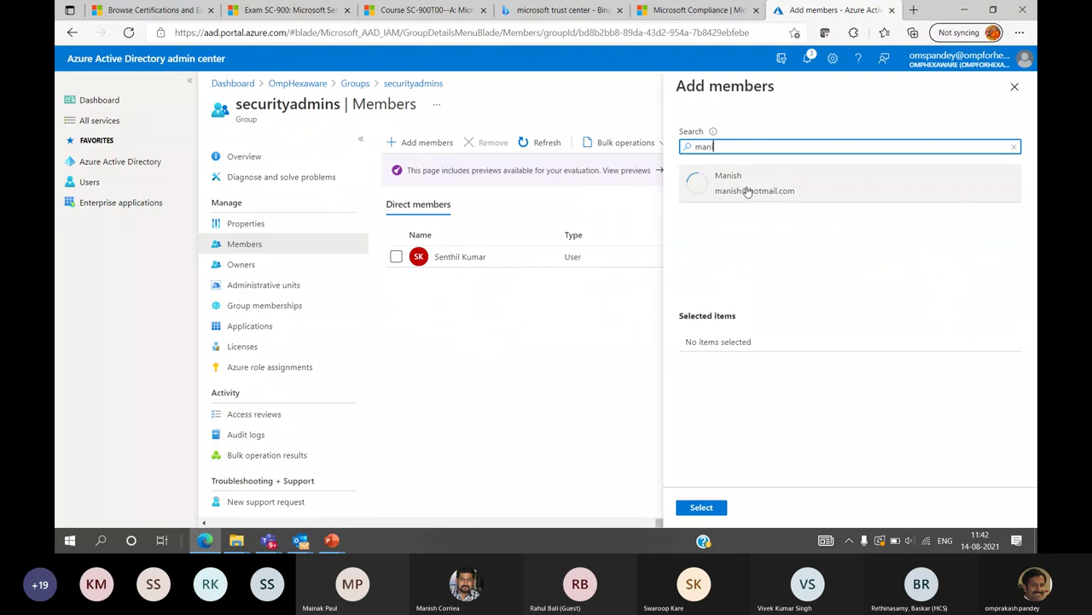
{"action": "left_click", "coordinate": [750, 196]}
{"action": "left_click", "coordinate": [702, 507]}
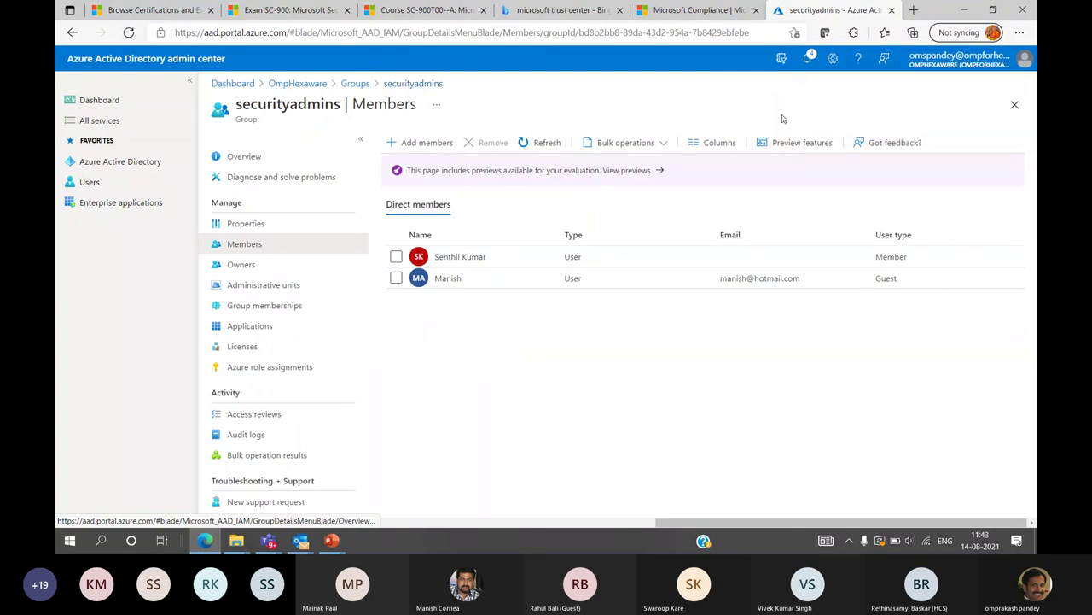
{"action": "left_click", "coordinate": [359, 83]}
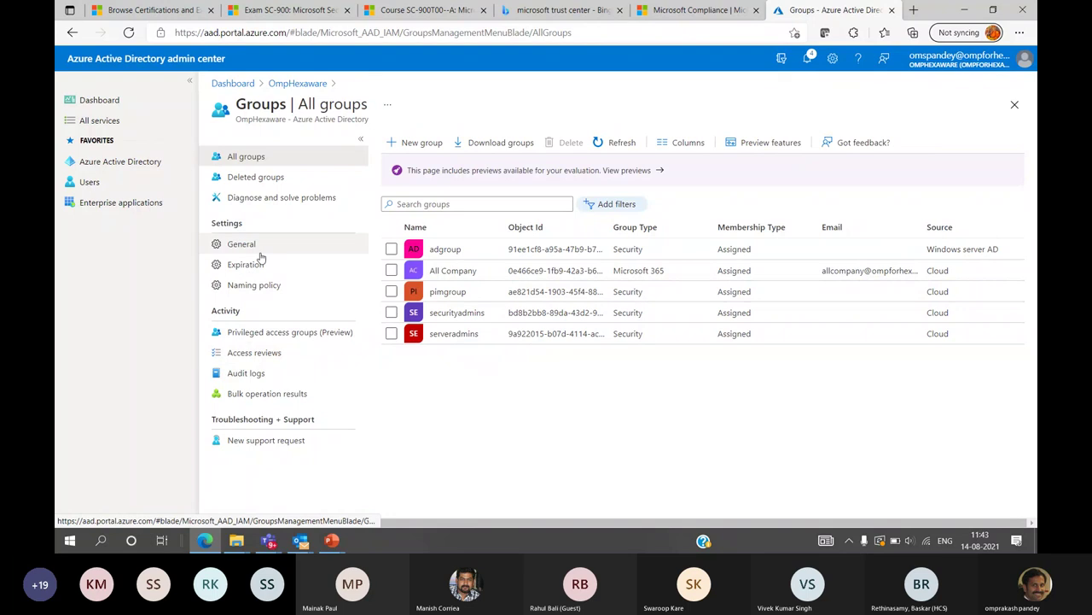
Open External Identities from the OmpHexaware overview, then bring the Teams meeting window forward
{"action": "left_click", "coordinate": [297, 83]}
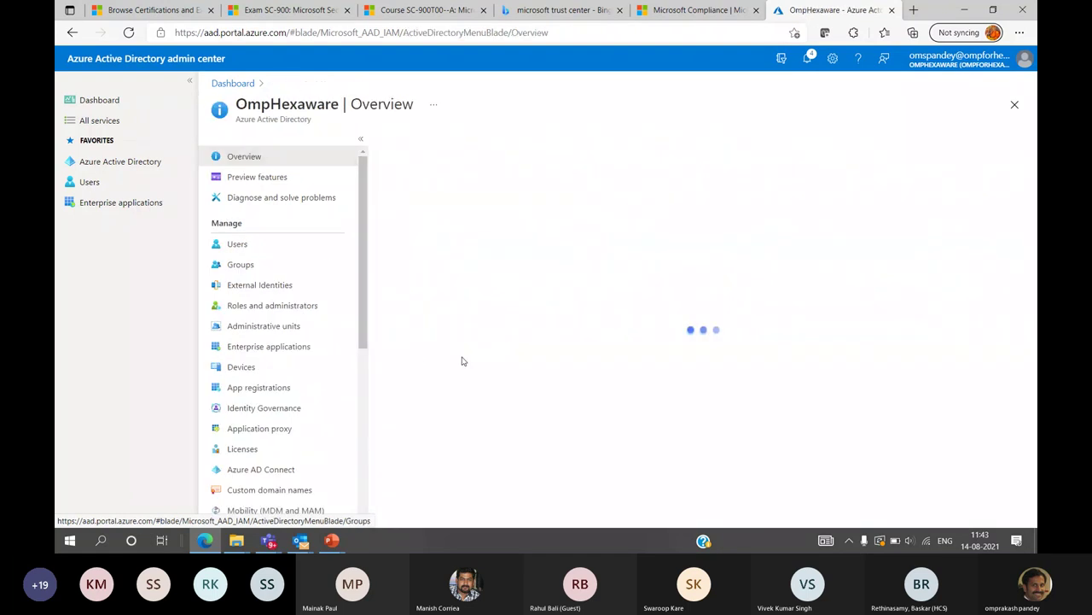
{"action": "left_click", "coordinate": [247, 287]}
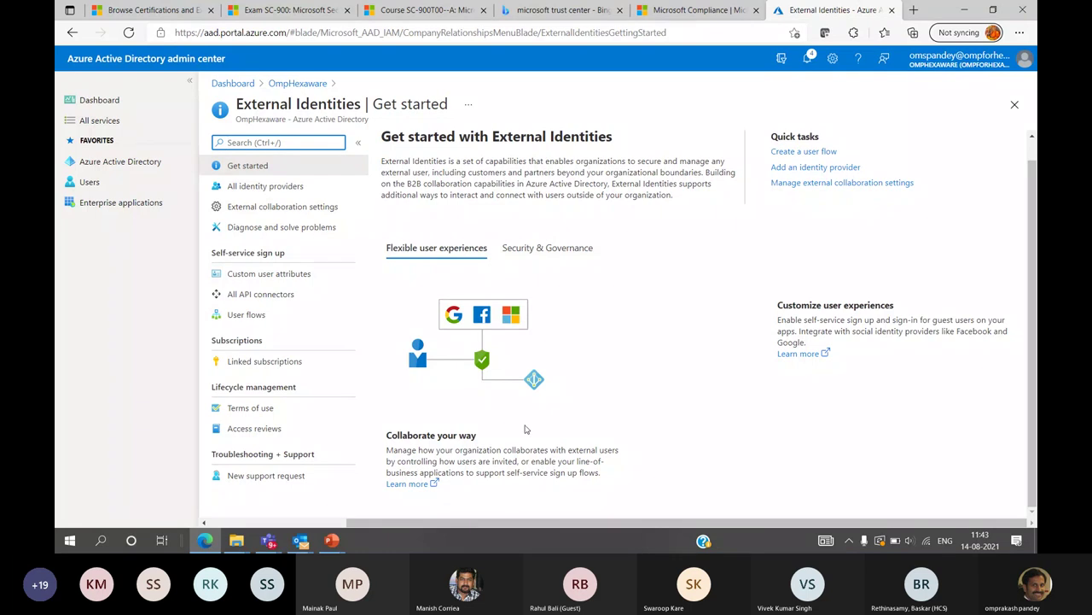
{"action": "mouse_move", "coordinate": [269, 541]}
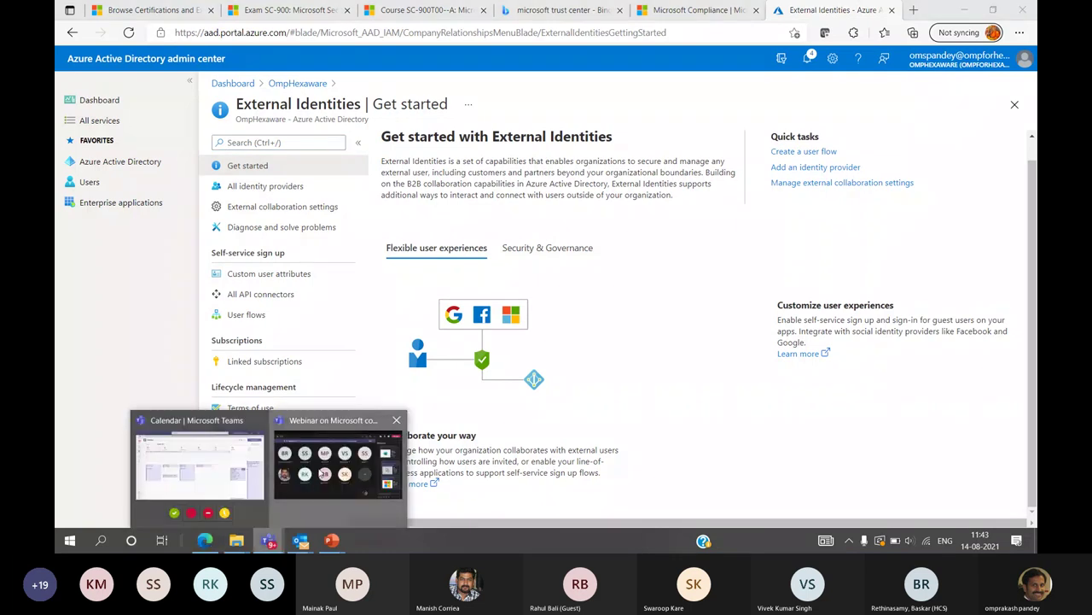
{"action": "left_click", "coordinate": [323, 467]}
Mute all attendees from the Teams Participants pane and minimise the meeting window
{"action": "left_click", "coordinate": [733, 44]}
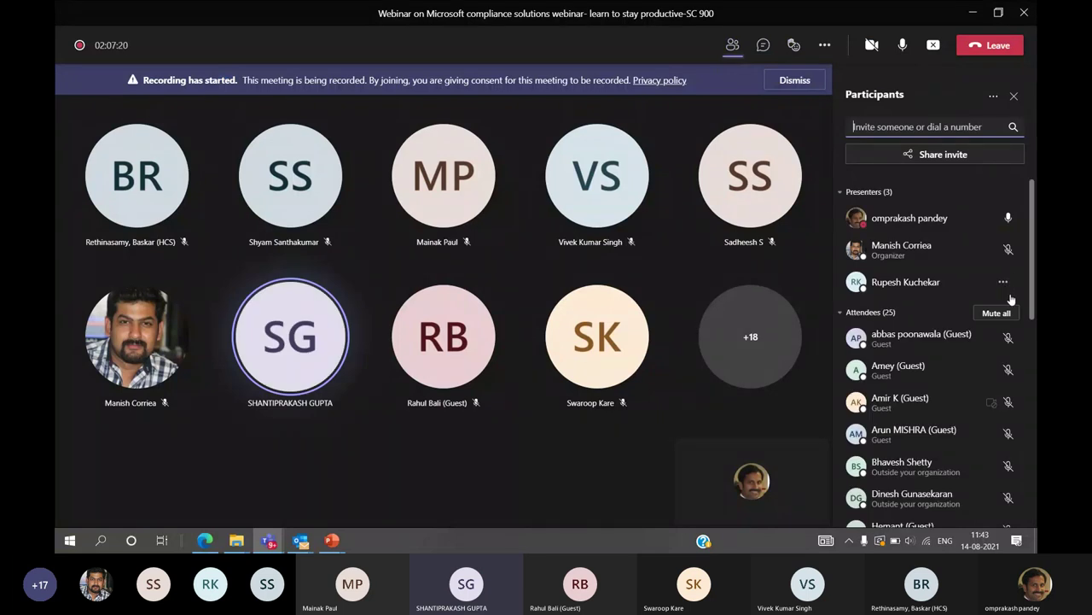
{"action": "left_click", "coordinate": [996, 313]}
{"action": "left_click", "coordinate": [624, 293]}
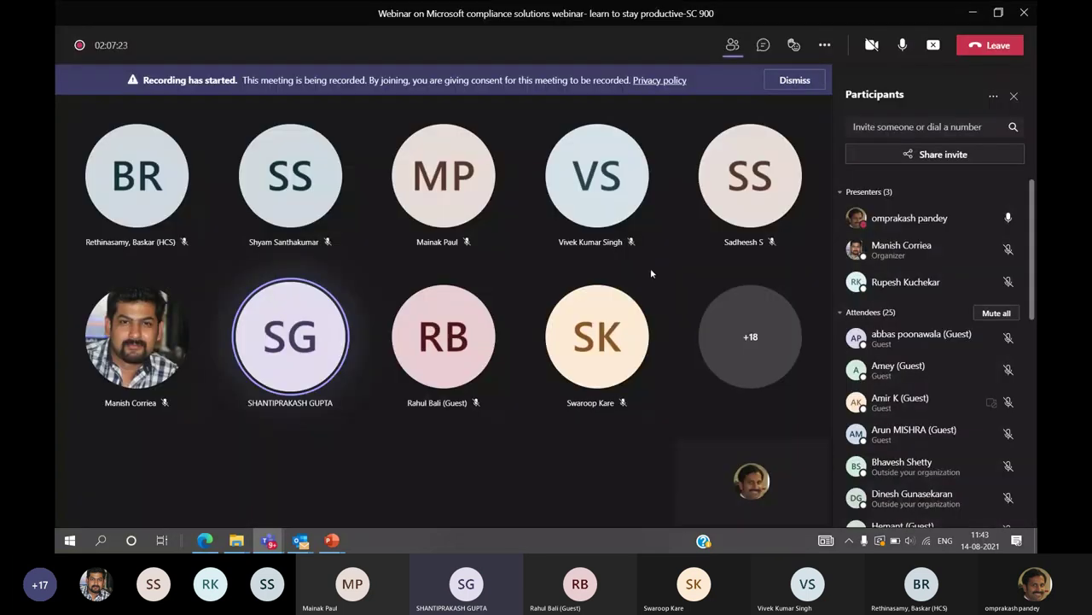
{"action": "left_click", "coordinate": [974, 13]}
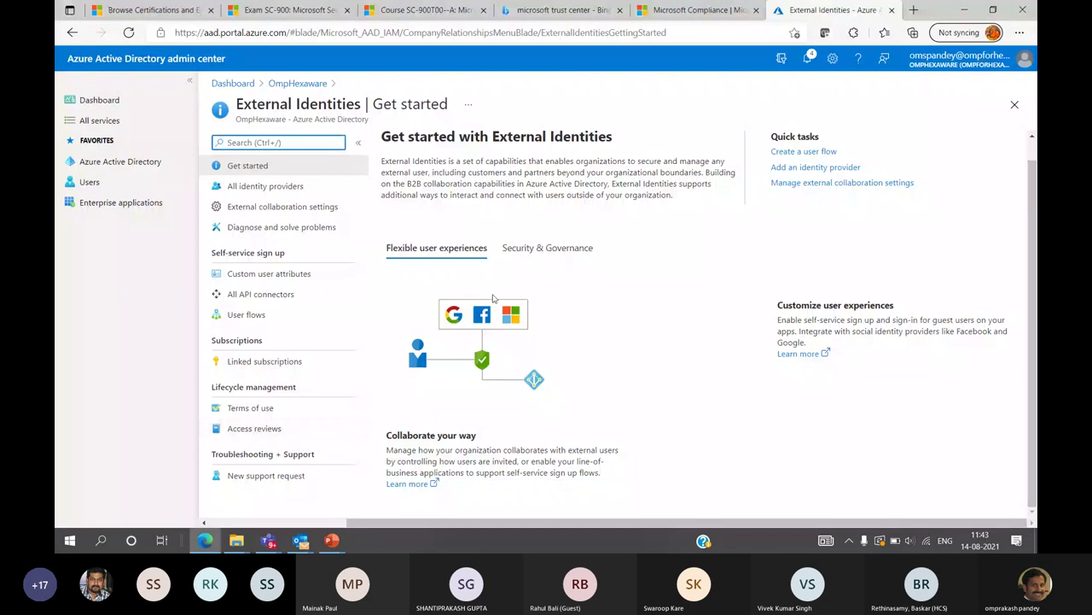
Review All identity providers and External collaboration settings, then return to the OmpHexaware overview
{"action": "left_click", "coordinate": [256, 186]}
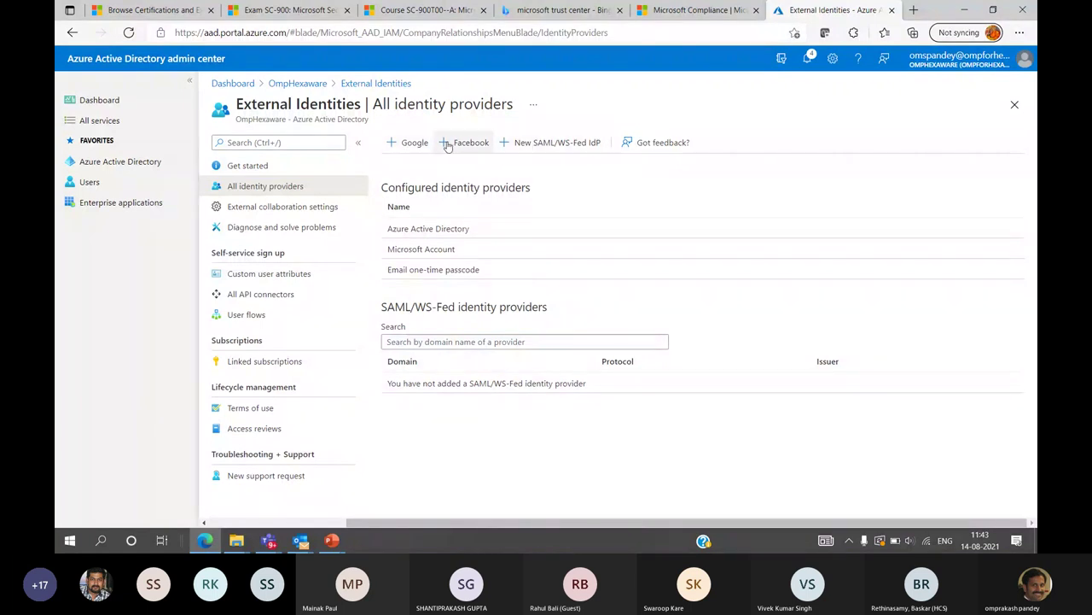
{"action": "left_click", "coordinate": [258, 208]}
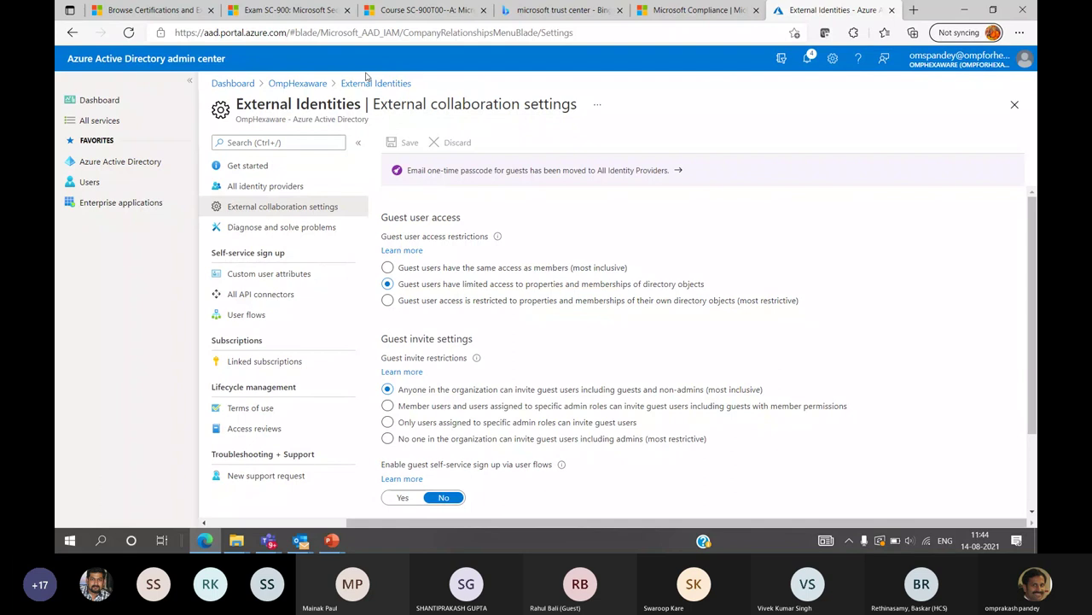
{"action": "left_click", "coordinate": [379, 83]}
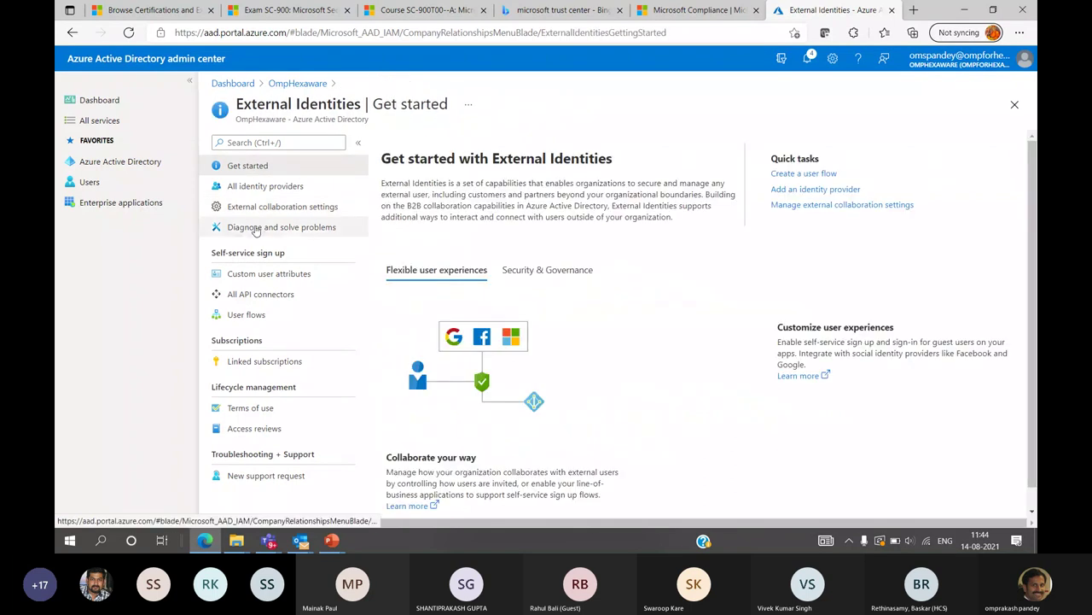
{"action": "left_click", "coordinate": [297, 84]}
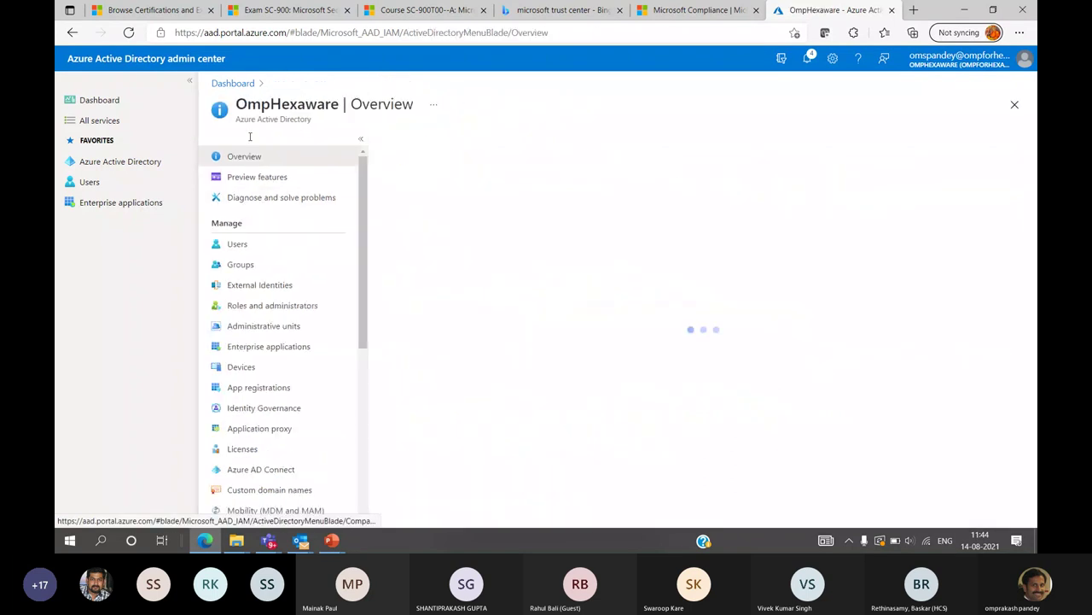
Browse the built-in roles in Roles and administrators, then open Enterprise applications
{"action": "left_click", "coordinate": [253, 307]}
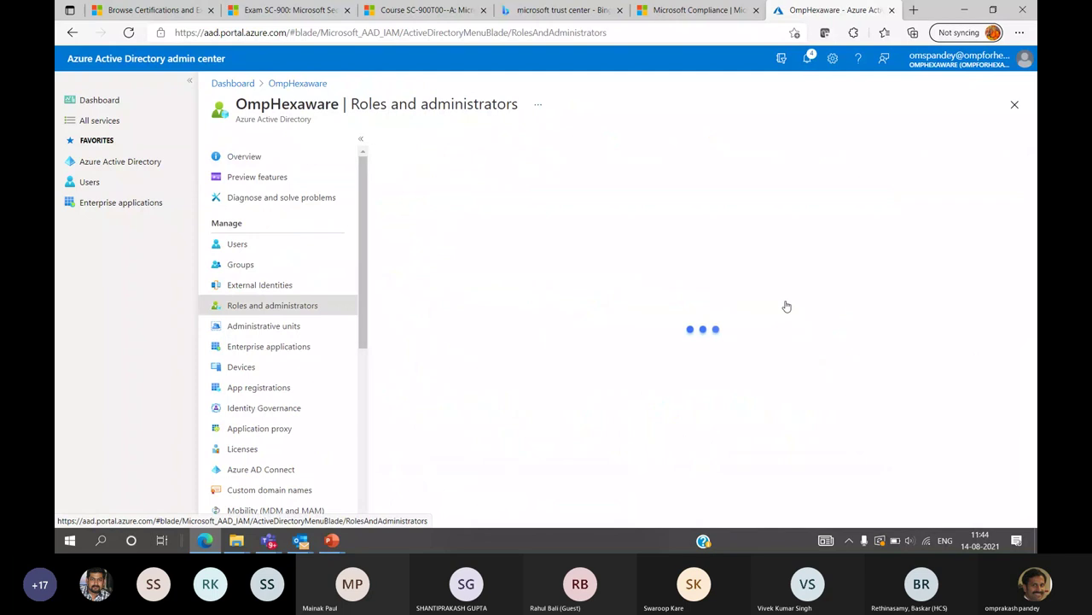
{"action": "scroll", "coordinate": [529, 310], "scroll_direction": "down", "scroll_amount": 4}
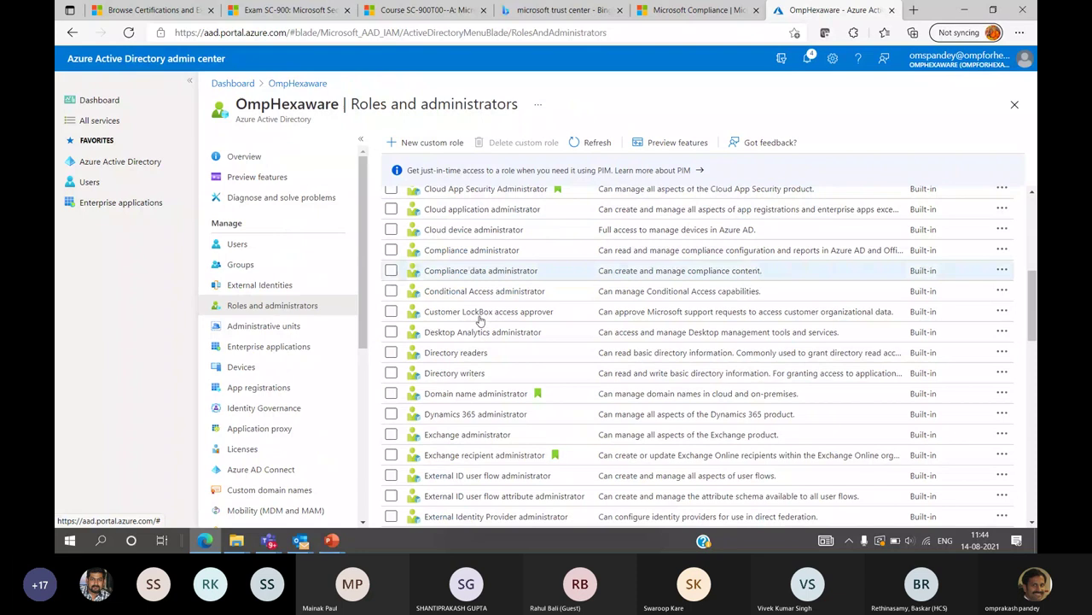
{"action": "scroll", "coordinate": [472, 365], "scroll_direction": "down", "scroll_amount": 3}
{"action": "scroll", "coordinate": [472, 365], "scroll_direction": "down", "scroll_amount": 10}
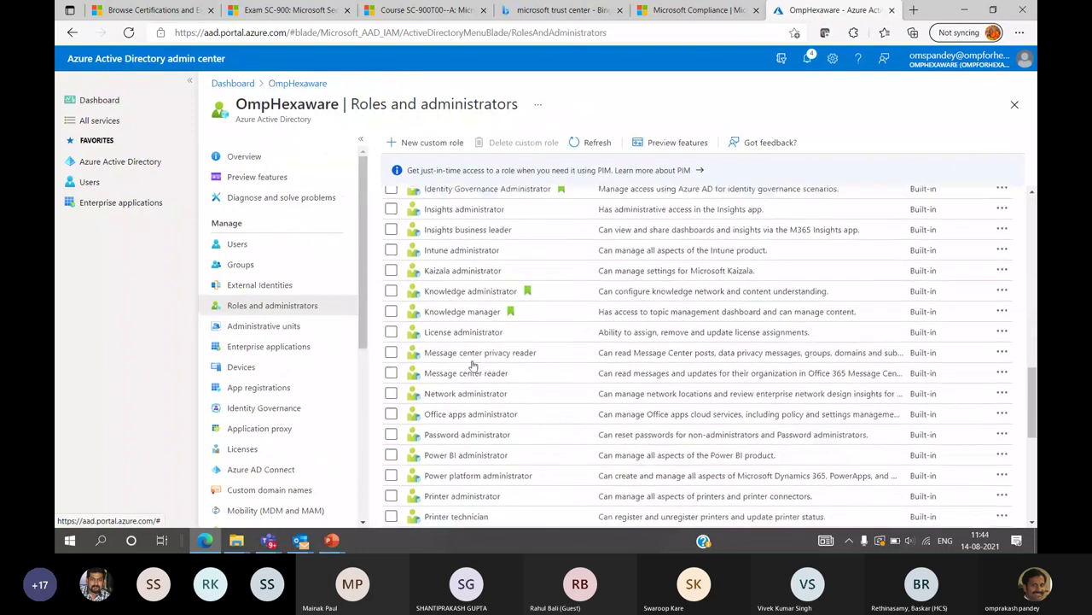
{"action": "scroll", "coordinate": [472, 365], "scroll_direction": "down", "scroll_amount": 3}
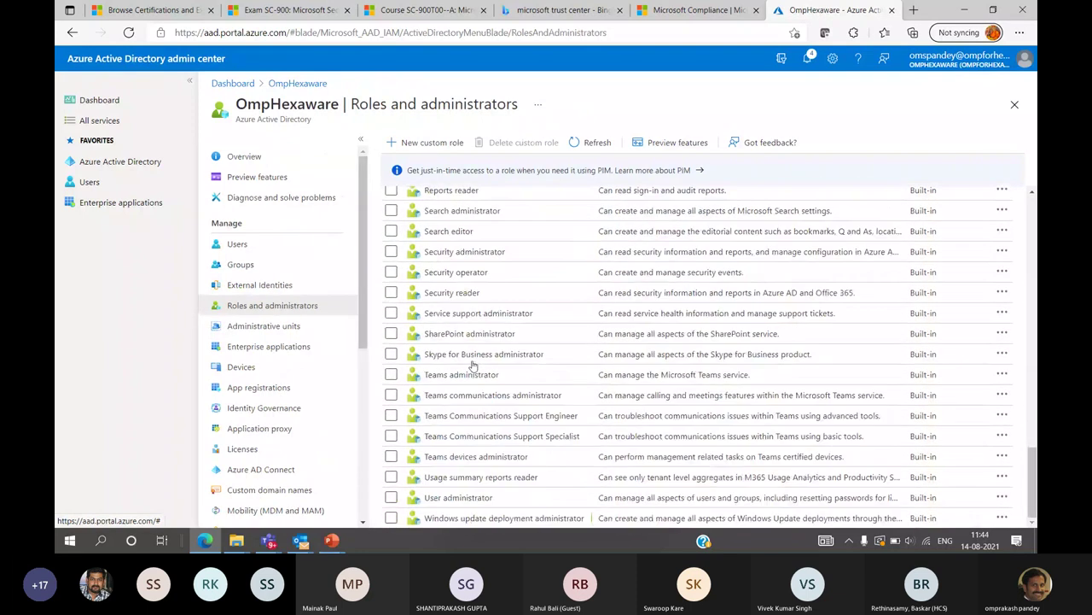
{"action": "left_click", "coordinate": [251, 350]}
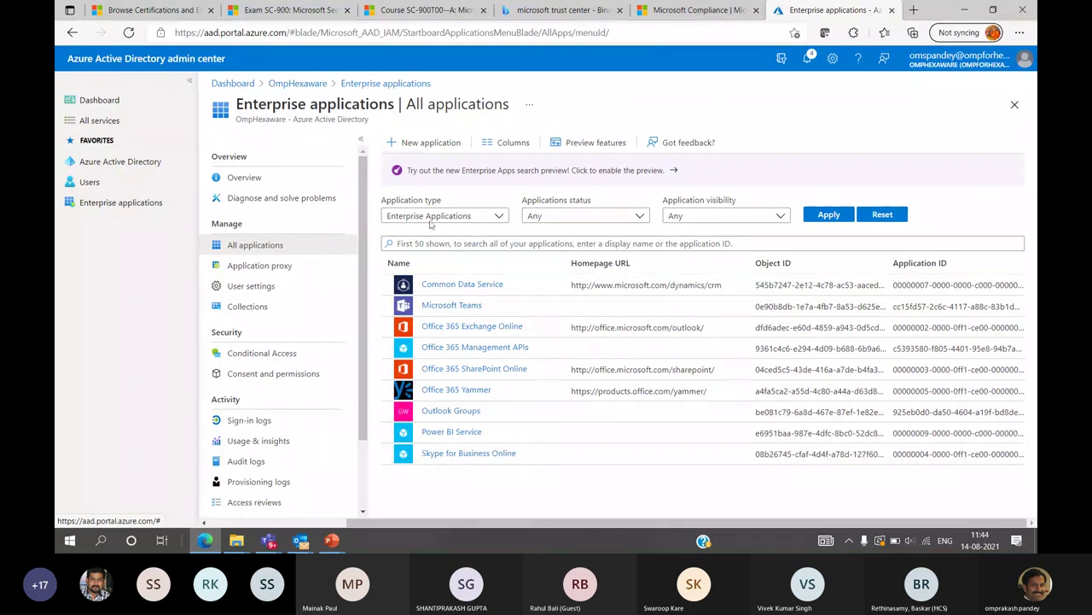
Start a New application and browse the Azure AD Gallery's featured apps
{"action": "left_click", "coordinate": [427, 144]}
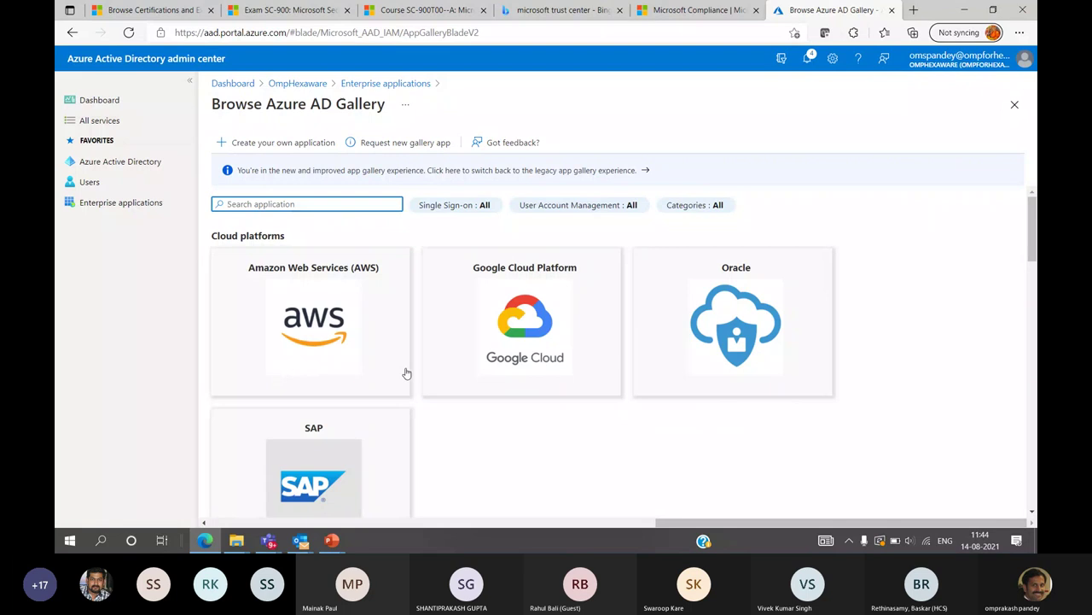
{"action": "scroll", "coordinate": [406, 373], "scroll_direction": "down", "scroll_amount": 8}
{"action": "scroll", "coordinate": [407, 380], "scroll_direction": "up", "scroll_amount": 2}
{"action": "scroll", "coordinate": [406, 379], "scroll_direction": "down", "scroll_amount": 4}
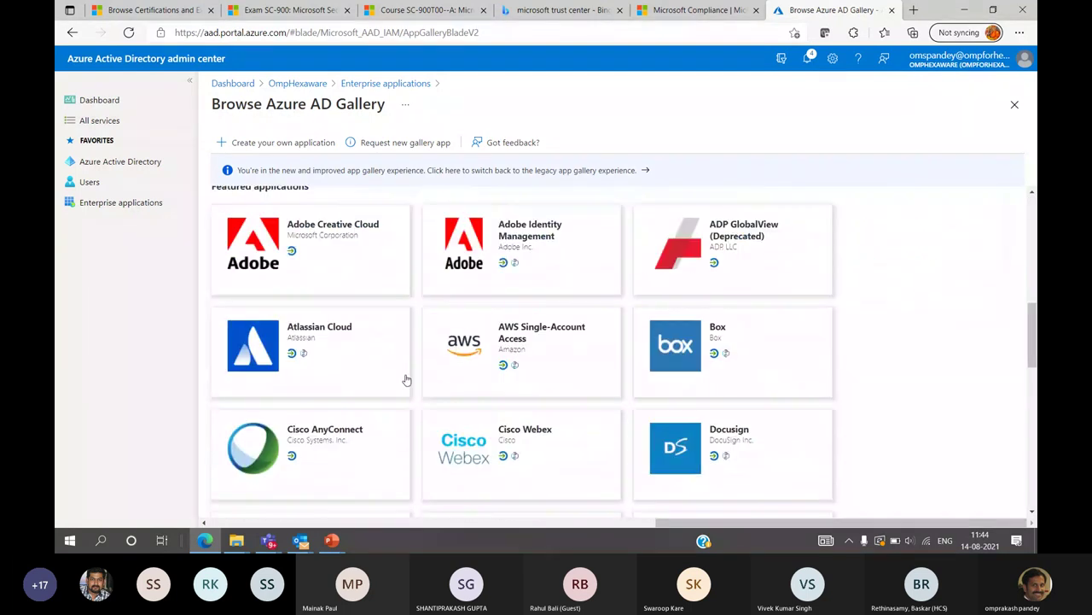
{"action": "scroll", "coordinate": [407, 379], "scroll_direction": "down", "scroll_amount": 5}
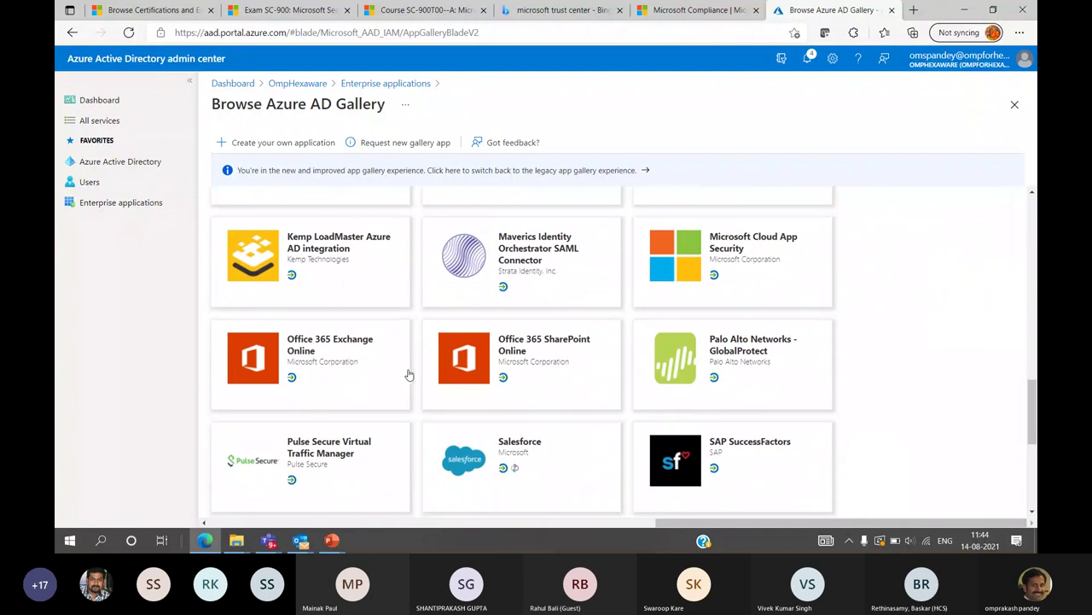
Browse the legacy app gallery, then return to the new Browse Azure AD Gallery page
{"action": "left_click", "coordinate": [581, 173]}
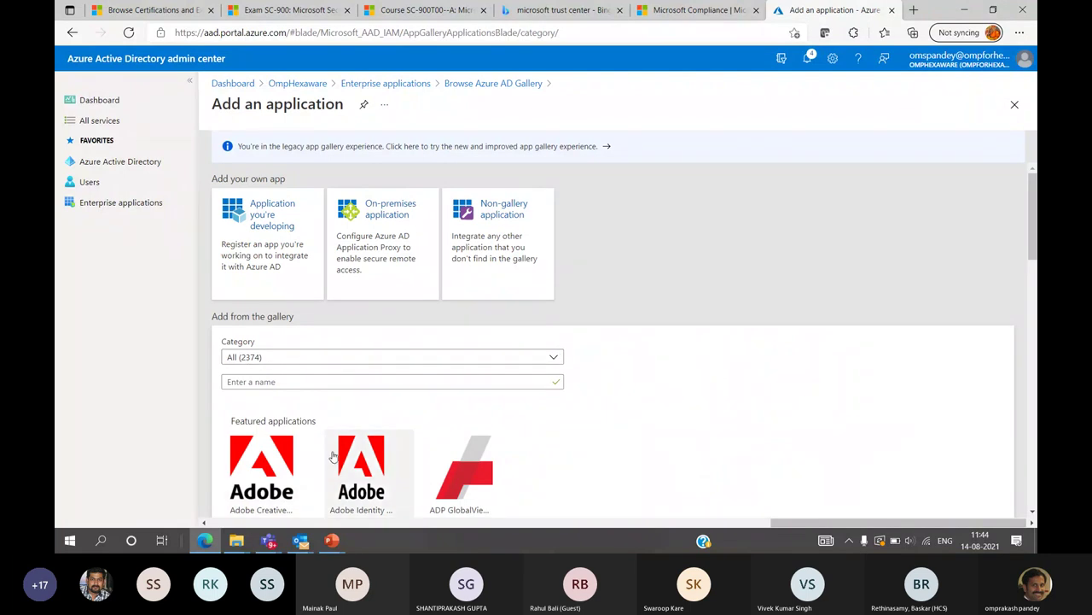
{"action": "scroll", "coordinate": [333, 457], "scroll_direction": "down", "scroll_amount": 5}
{"action": "scroll", "coordinate": [333, 457], "scroll_direction": "down", "scroll_amount": 8}
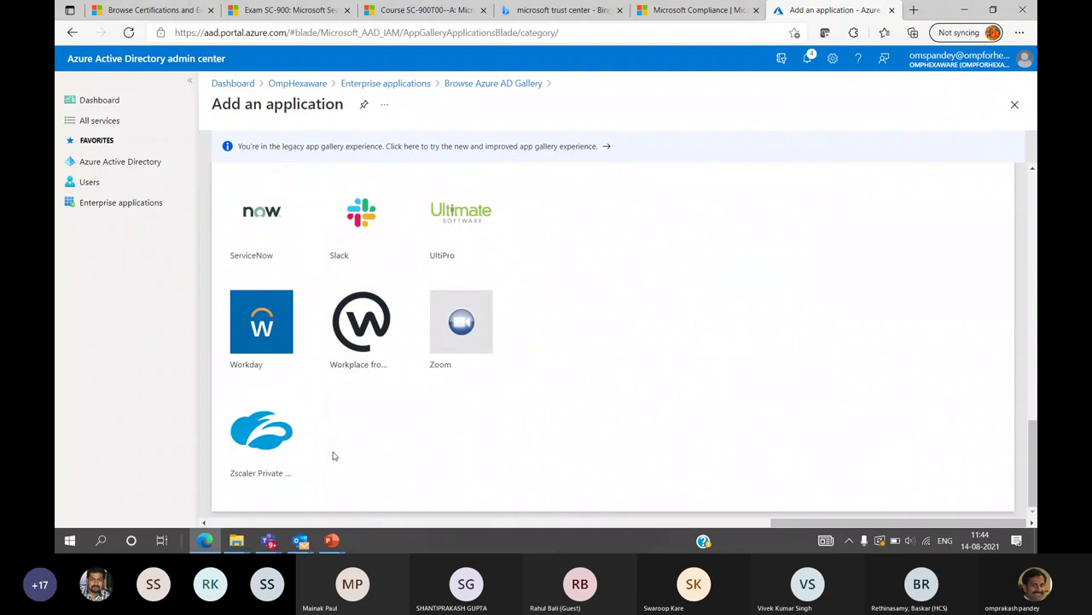
{"action": "scroll", "coordinate": [333, 457], "scroll_direction": "up", "scroll_amount": 8}
{"action": "scroll", "coordinate": [333, 456], "scroll_direction": "up", "scroll_amount": 6}
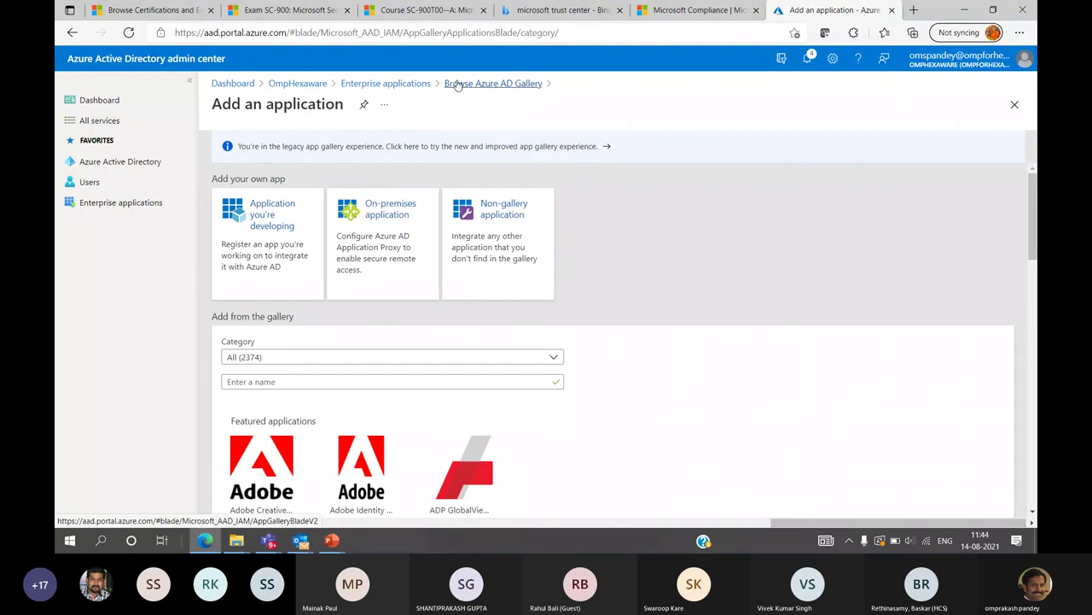
{"action": "left_click", "coordinate": [458, 85]}
{"action": "scroll", "coordinate": [482, 378], "scroll_direction": "down", "scroll_amount": 3}
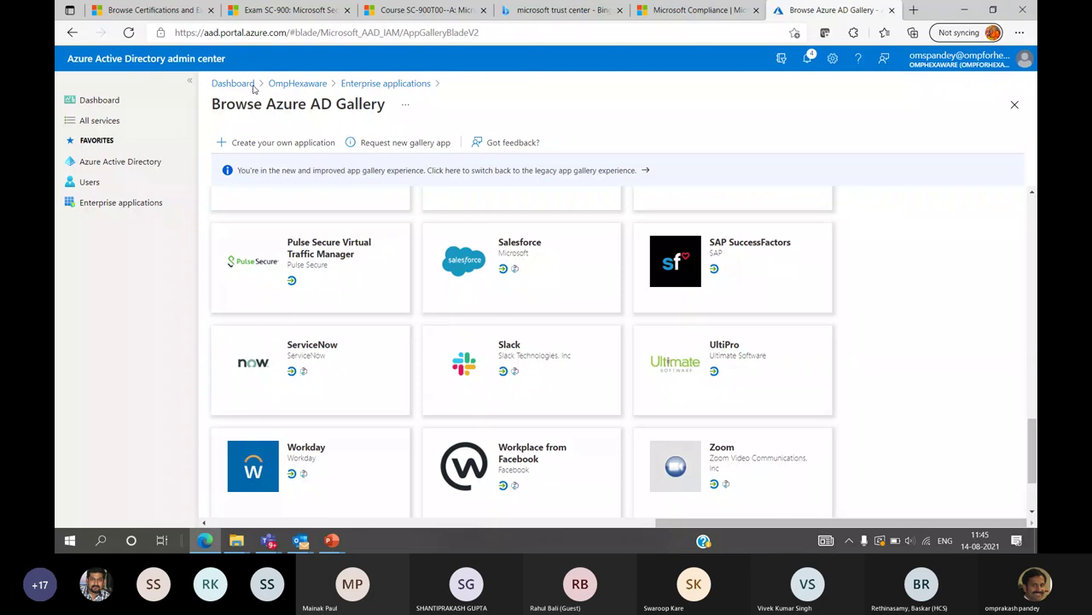
Review the two Conditional Access policies and return to the Enterprise applications Overview
{"action": "left_click", "coordinate": [385, 83]}
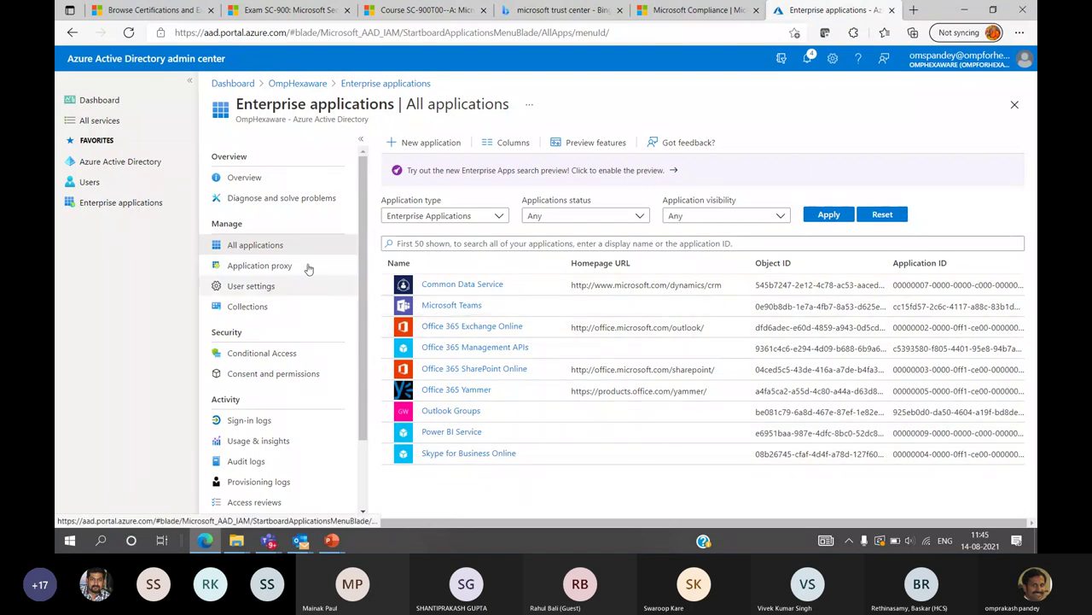
{"action": "left_click", "coordinate": [261, 355]}
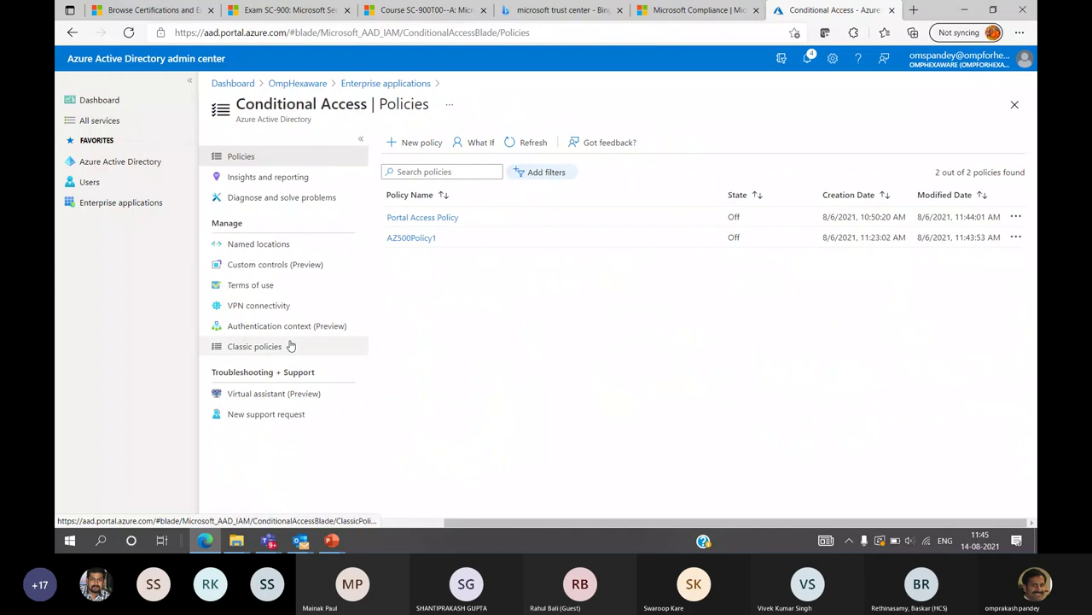
{"action": "left_click", "coordinate": [396, 84]}
{"action": "scroll", "coordinate": [329, 418], "scroll_direction": "down", "scroll_amount": 2}
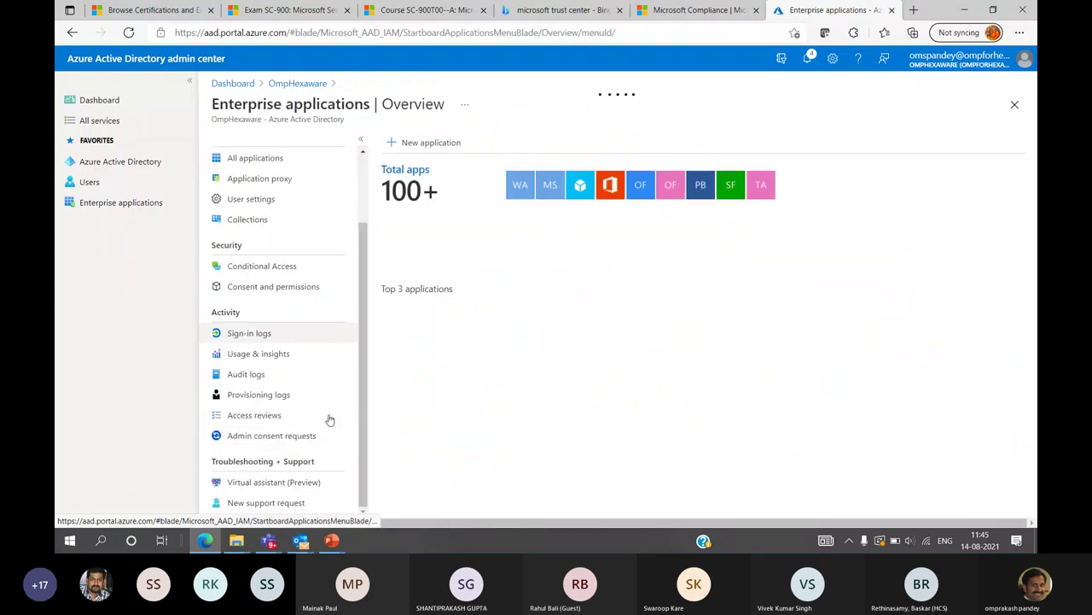
Open All services and scroll through the General, Identity and Security service lists
{"action": "left_click", "coordinate": [101, 121]}
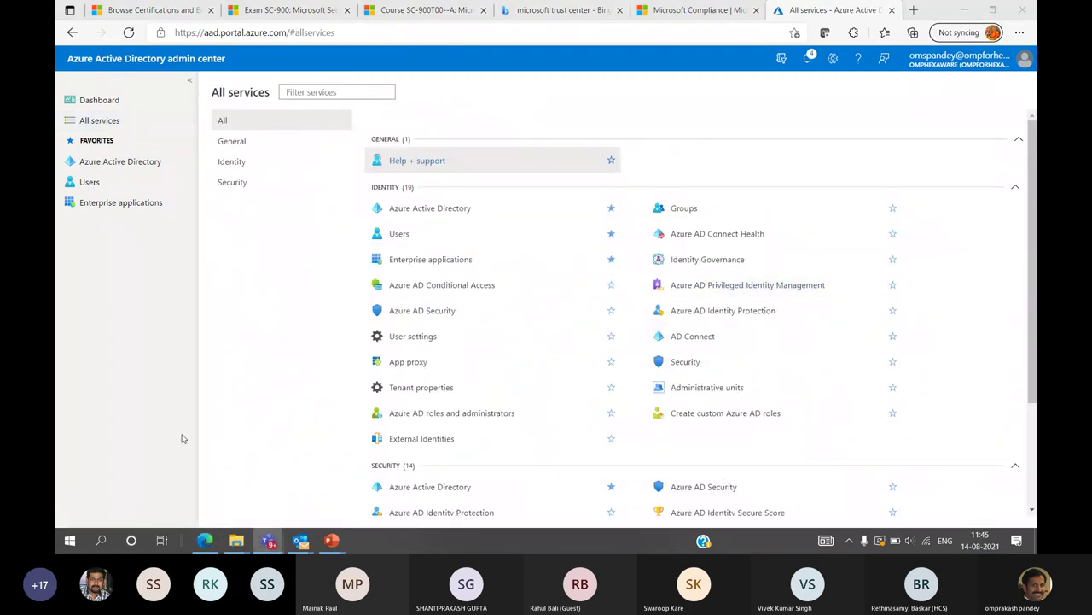
{"action": "scroll", "coordinate": [767, 298], "scroll_direction": "down", "scroll_amount": 2}
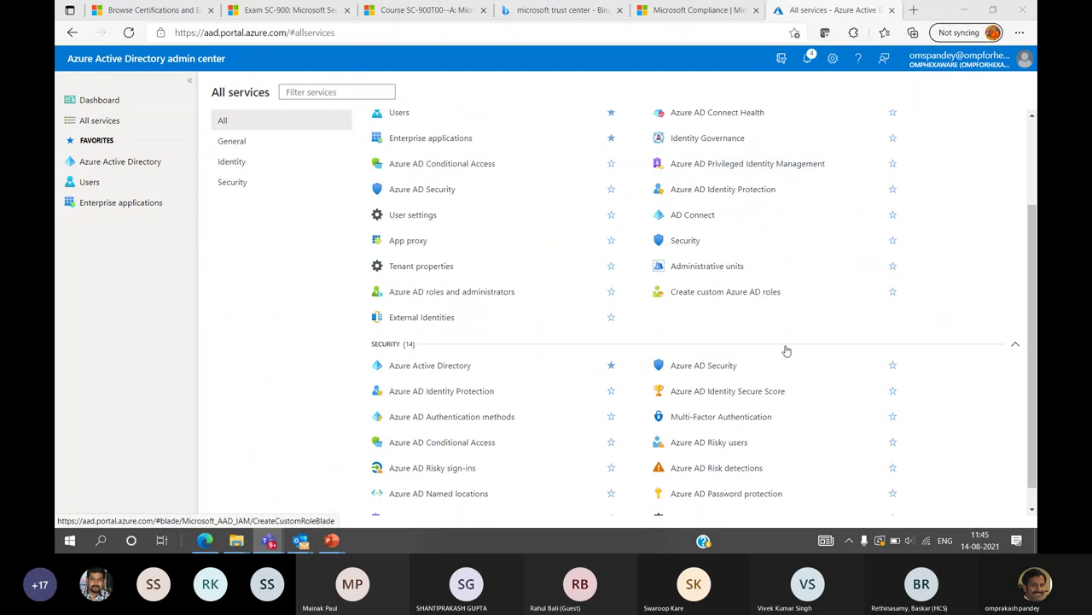
{"action": "scroll", "coordinate": [787, 351], "scroll_direction": "up", "scroll_amount": 2}
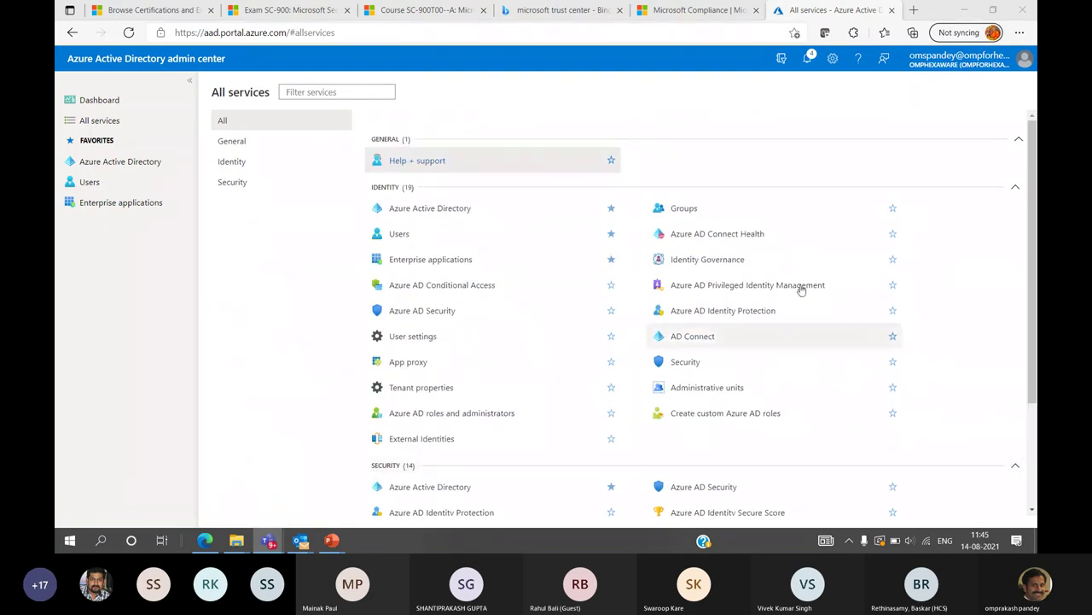